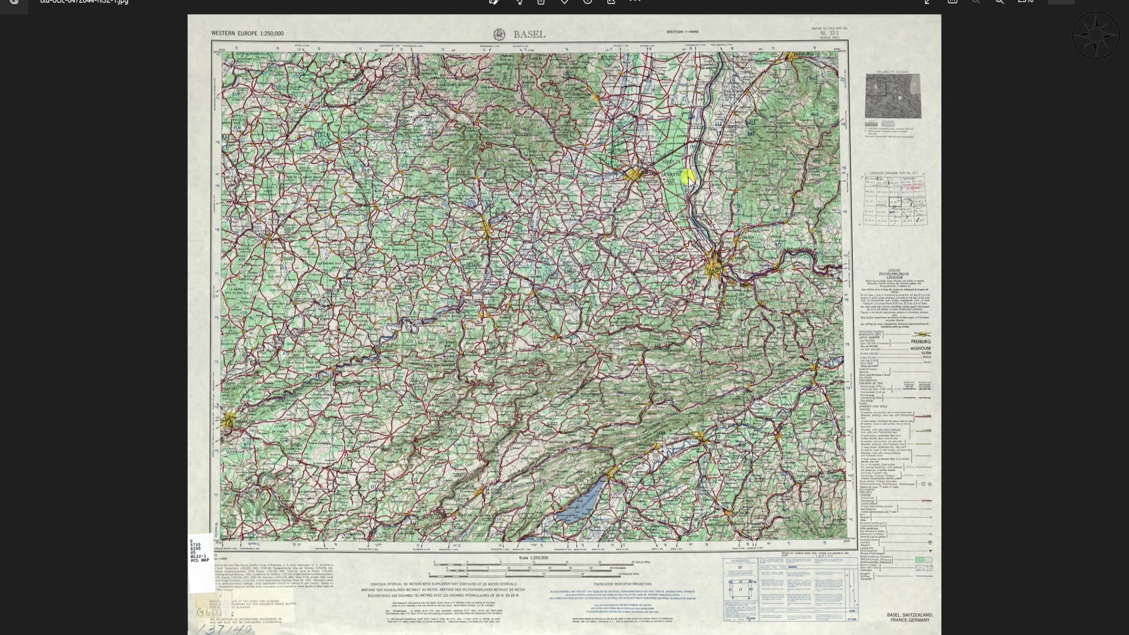
# Load the scan txu-oclc-6472044-nl32-1 from the georeference_gm folder
pyautogui.scroll(5, 532, 330)
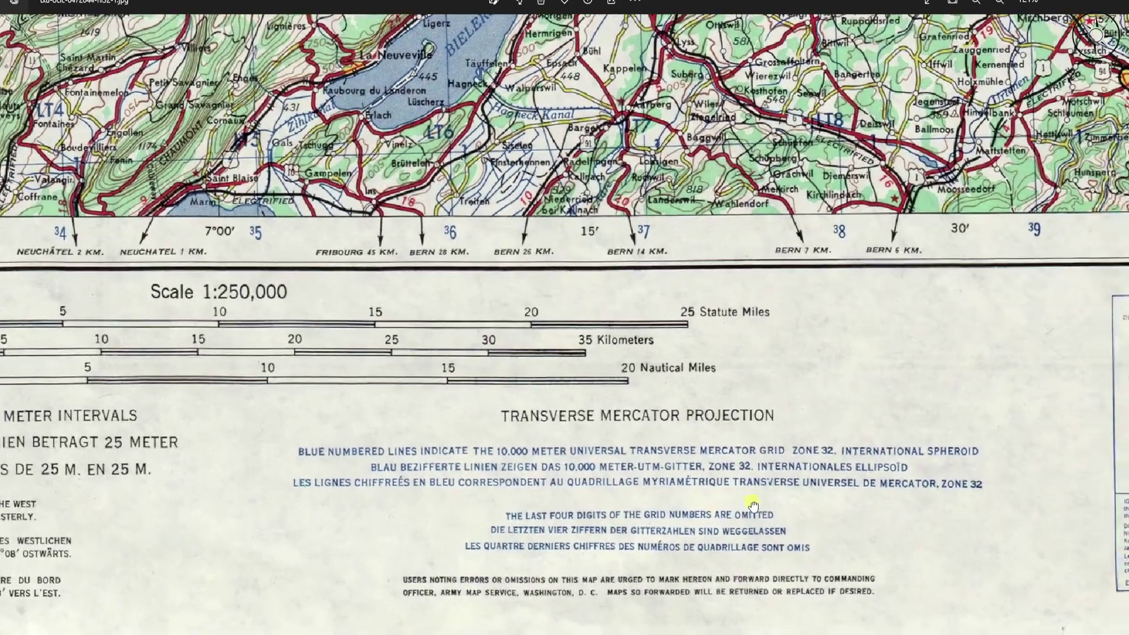
pyautogui.moveTo(752, 505); pyautogui.dragTo(730, 501)
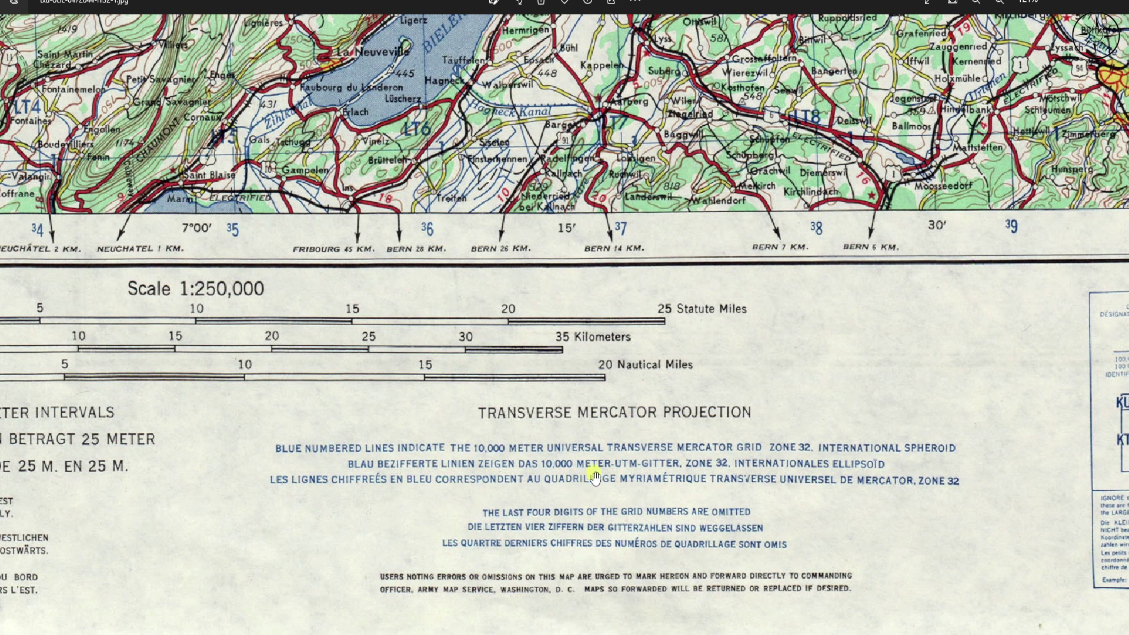
pyautogui.scroll(-5, 676, 497)
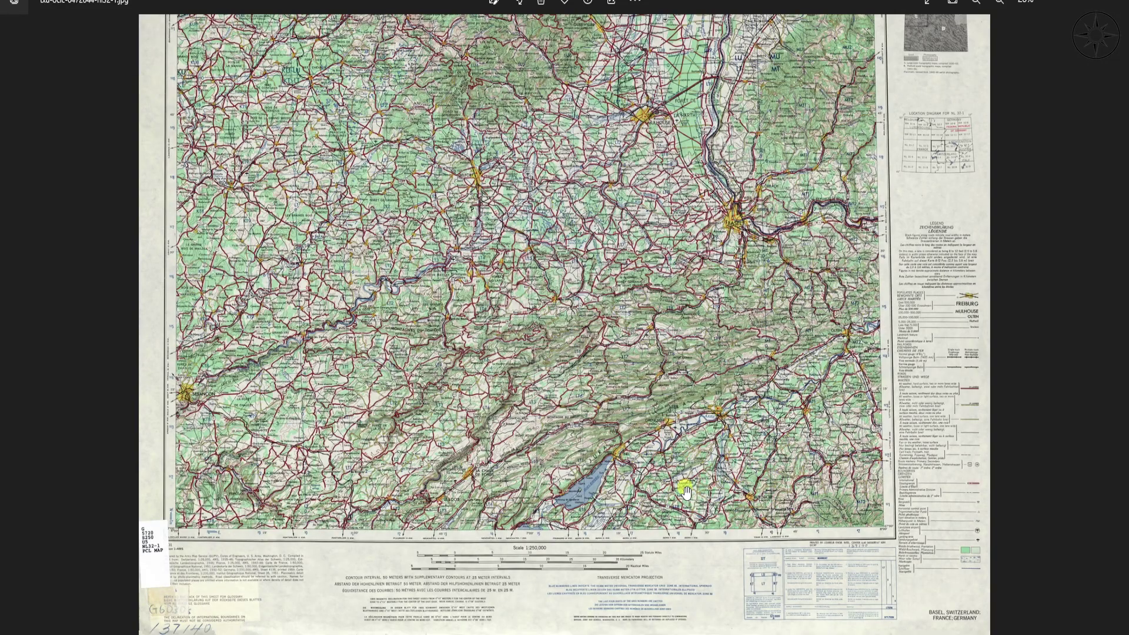
pyautogui.scroll(-1, 685, 489)
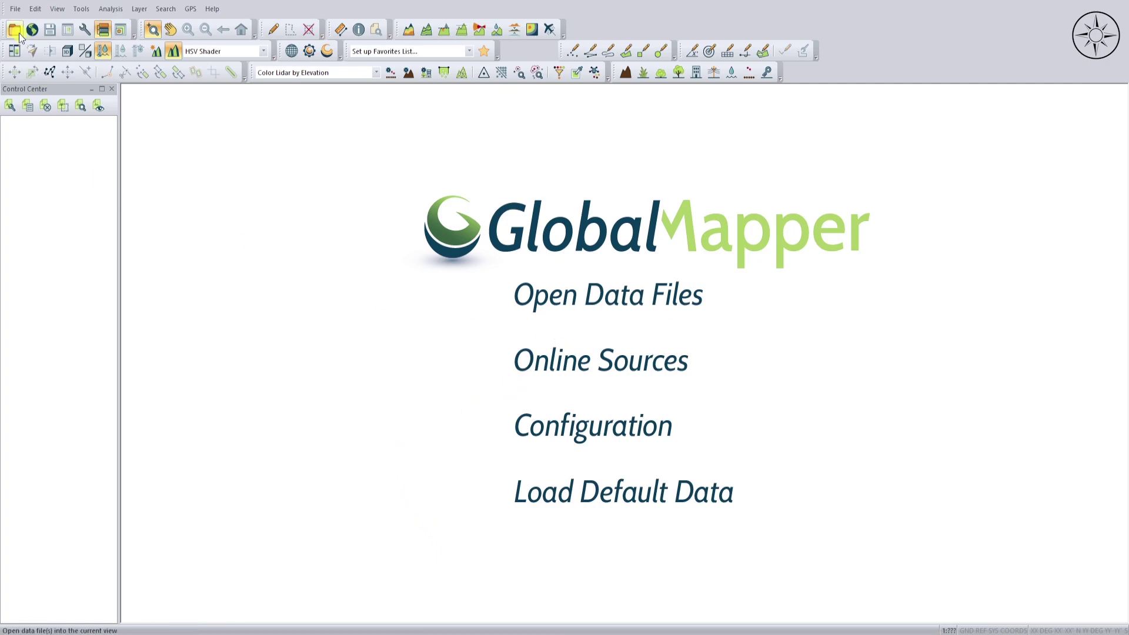
pyautogui.click(615, 296)
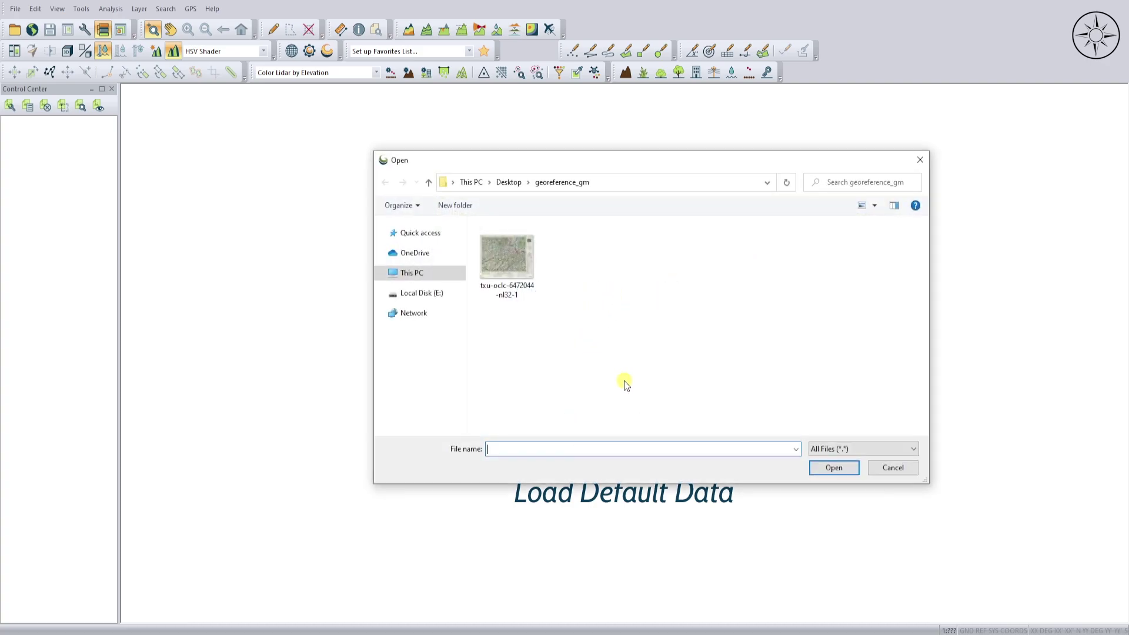
pyautogui.click(514, 274)
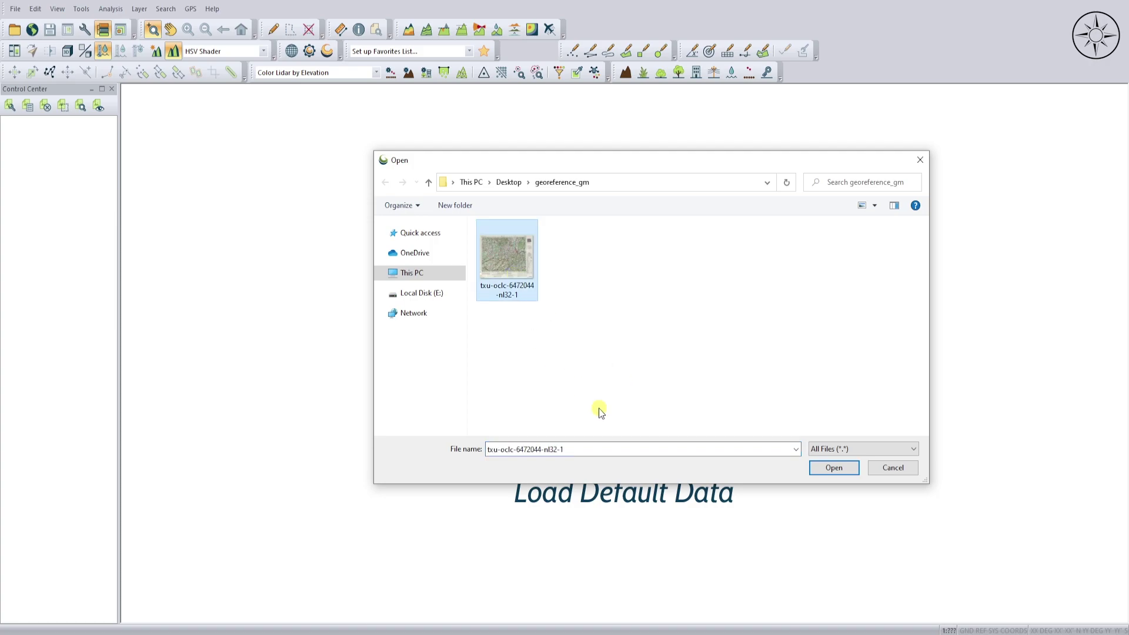
pyautogui.click(834, 468)
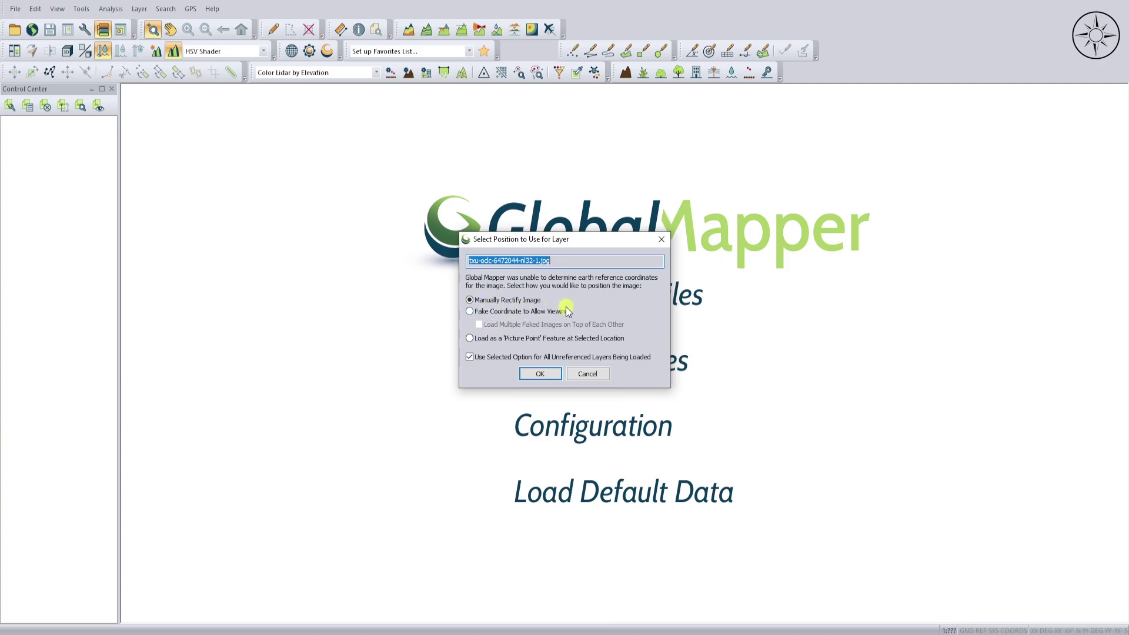
# Choose Manually Rectify Image and dismiss the tip to reach the Image Rectifier
pyautogui.click(542, 376)
pyautogui.click(515, 391)
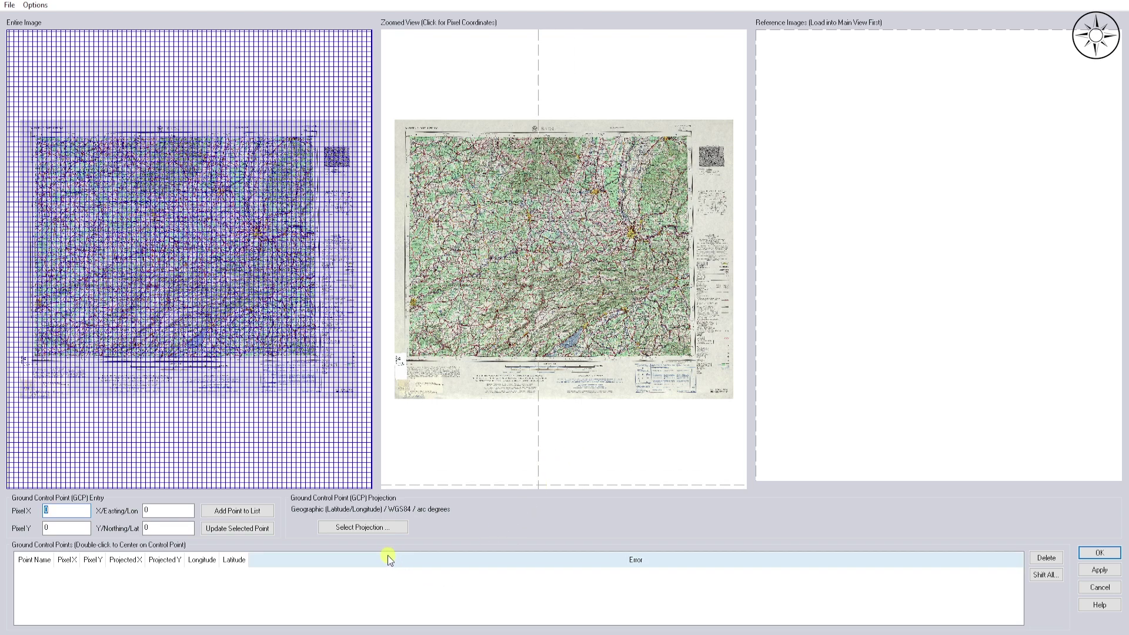
pyautogui.click(362, 528)
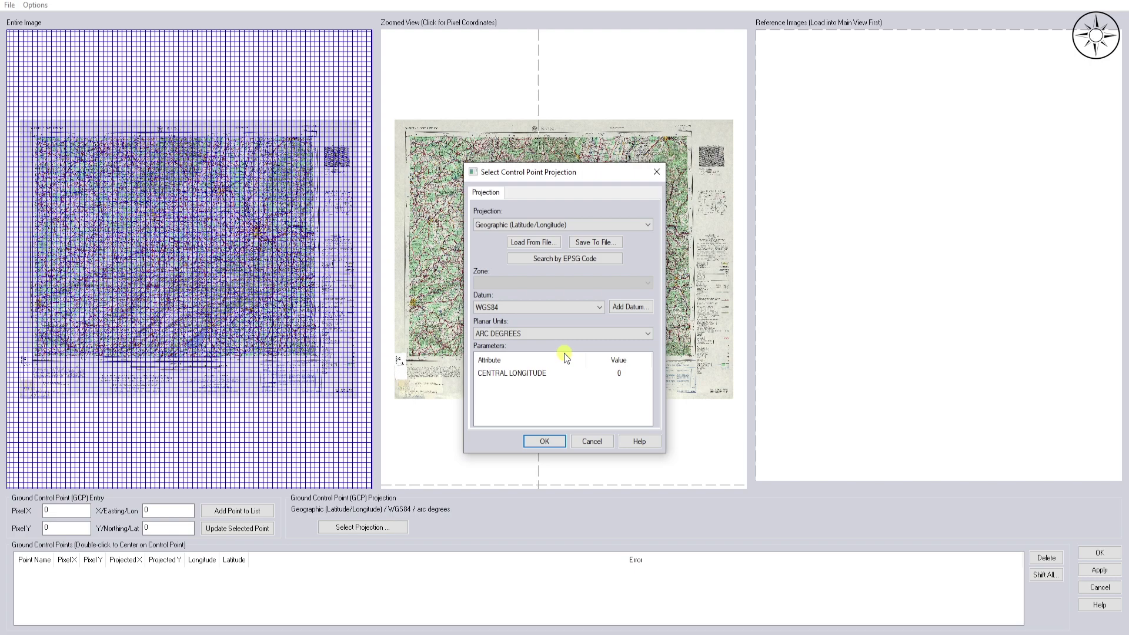
pyautogui.click(546, 441)
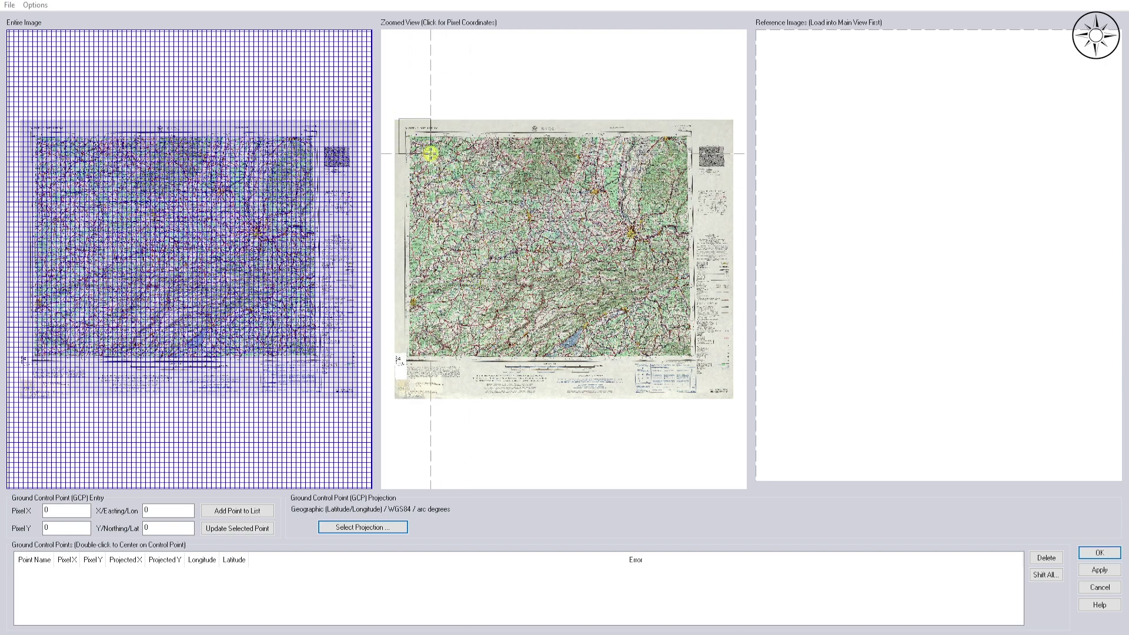
# Add Point 1 at the top-left neatline corner with longitude 6.00 and latitude 48.00
pyautogui.scroll(3, 429, 141)
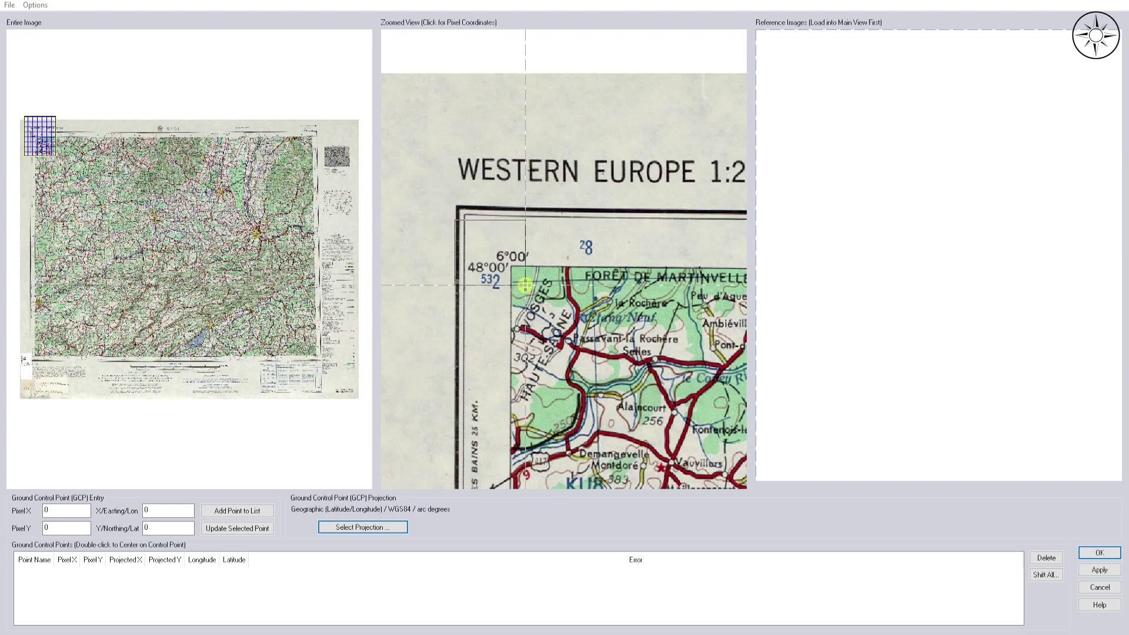
pyautogui.scroll(2, 562, 309)
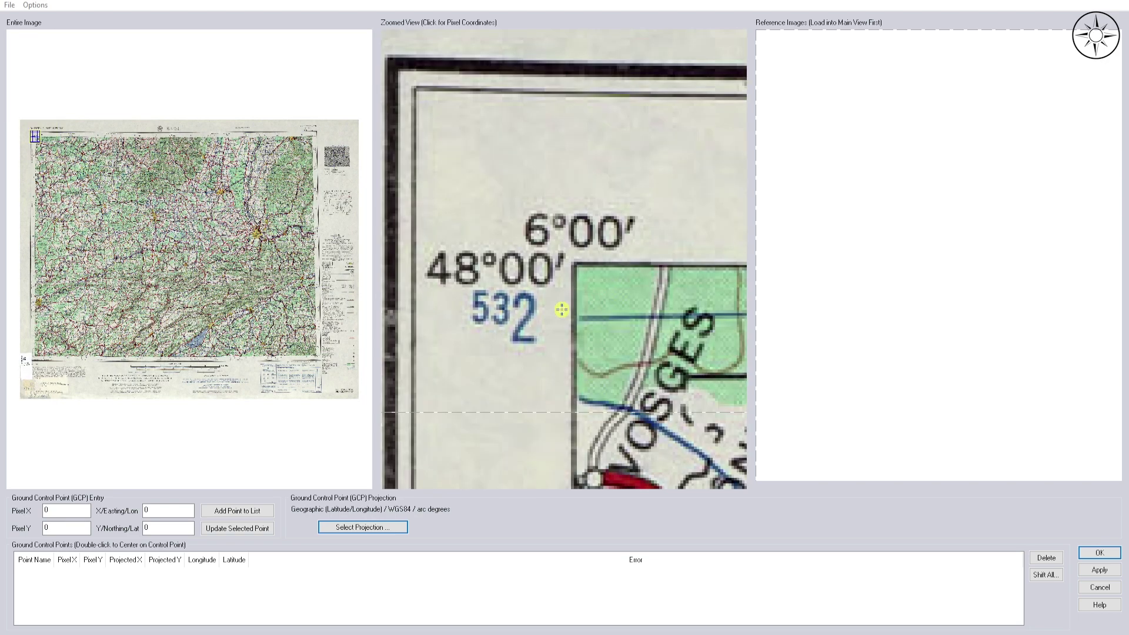
pyautogui.click(575, 265)
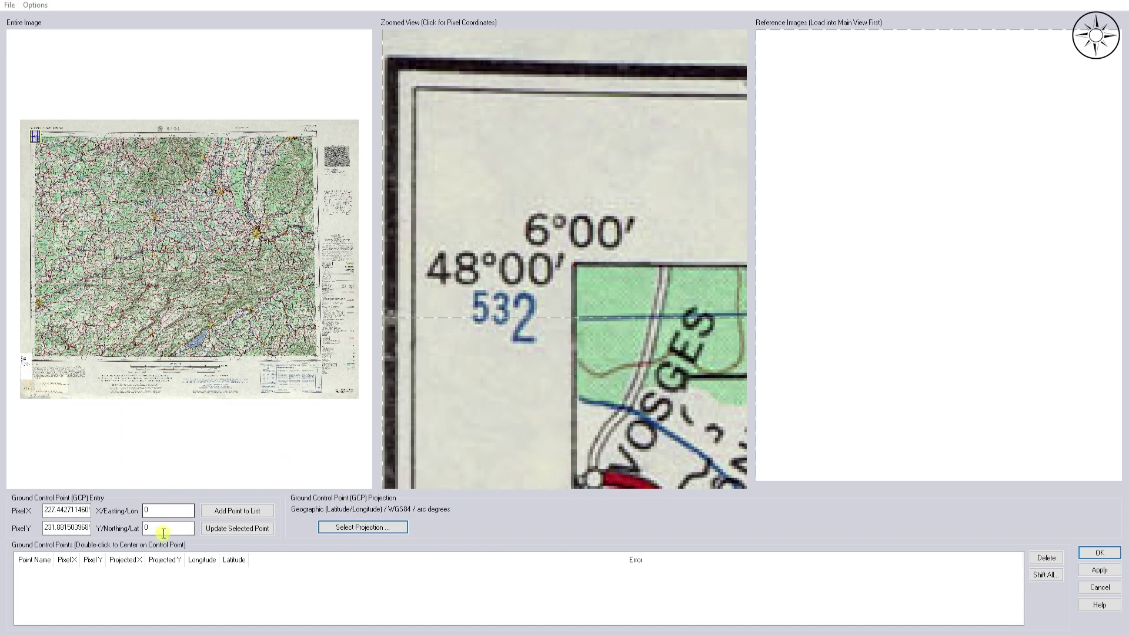
pyautogui.doubleClick(169, 509)
pyautogui.write('6.00')
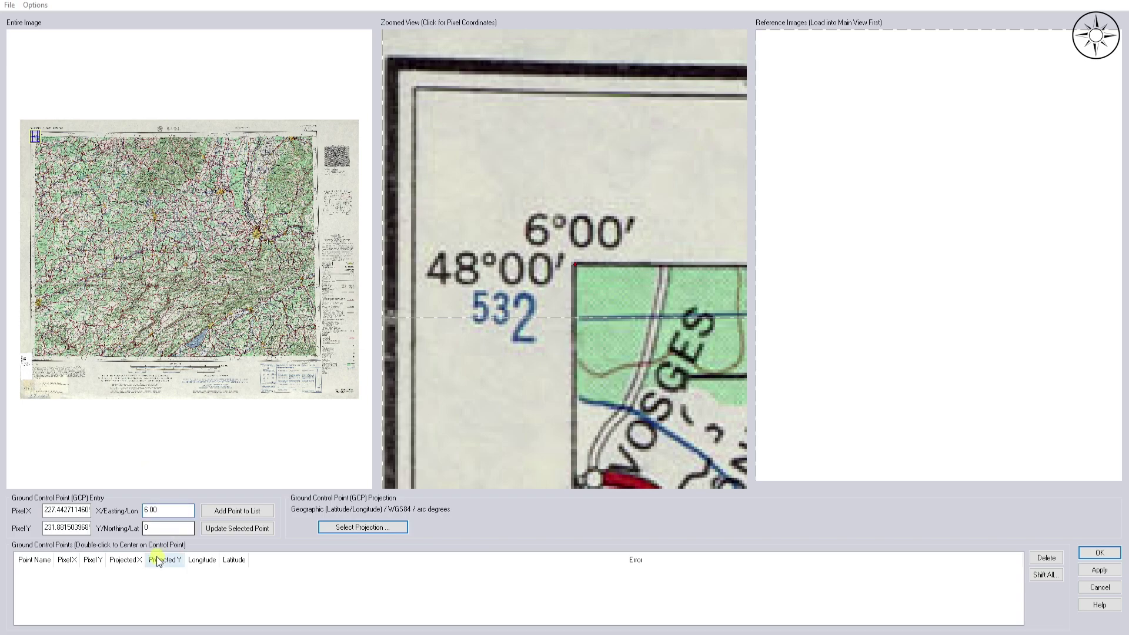
pyautogui.doubleClick(150, 528)
pyautogui.write('4')
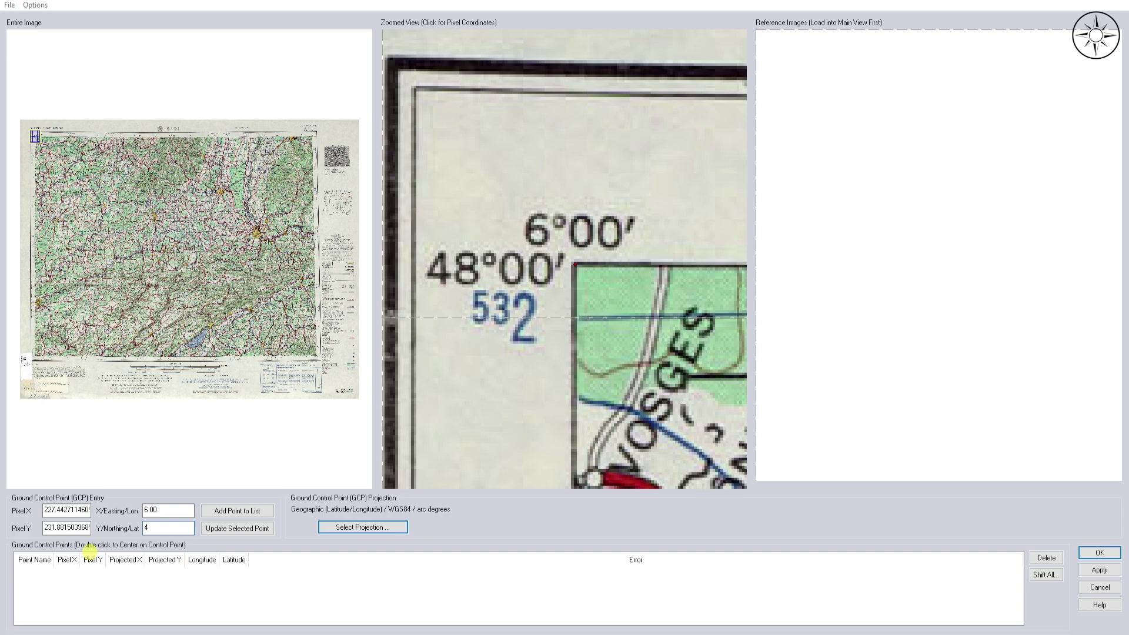
pyautogui.write('8.00')
pyautogui.click(261, 512)
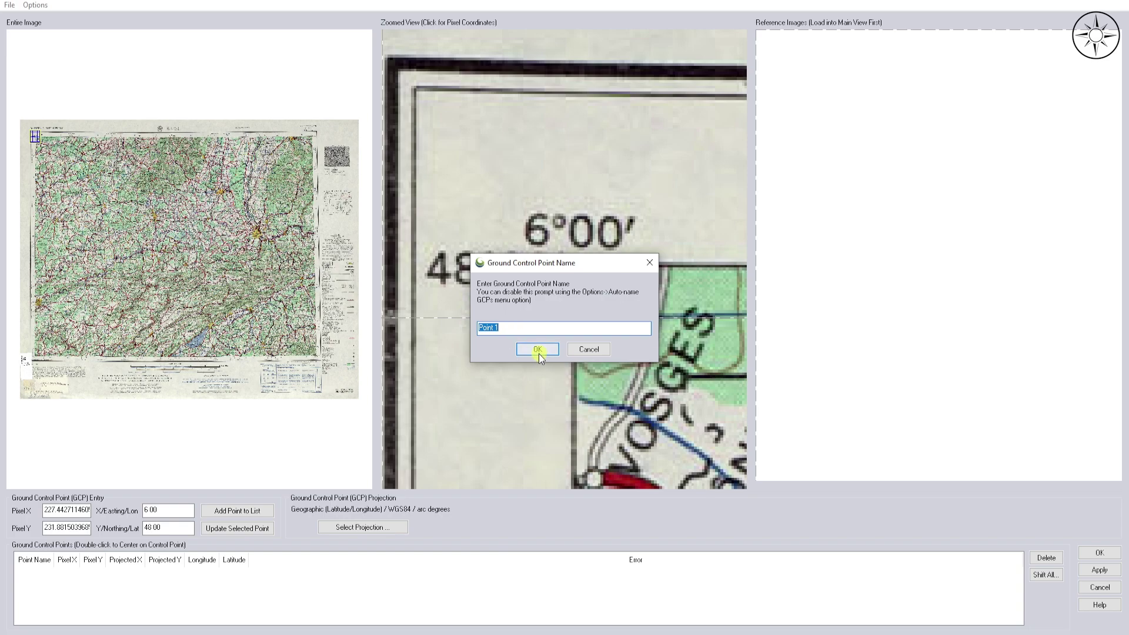
pyautogui.click(538, 351)
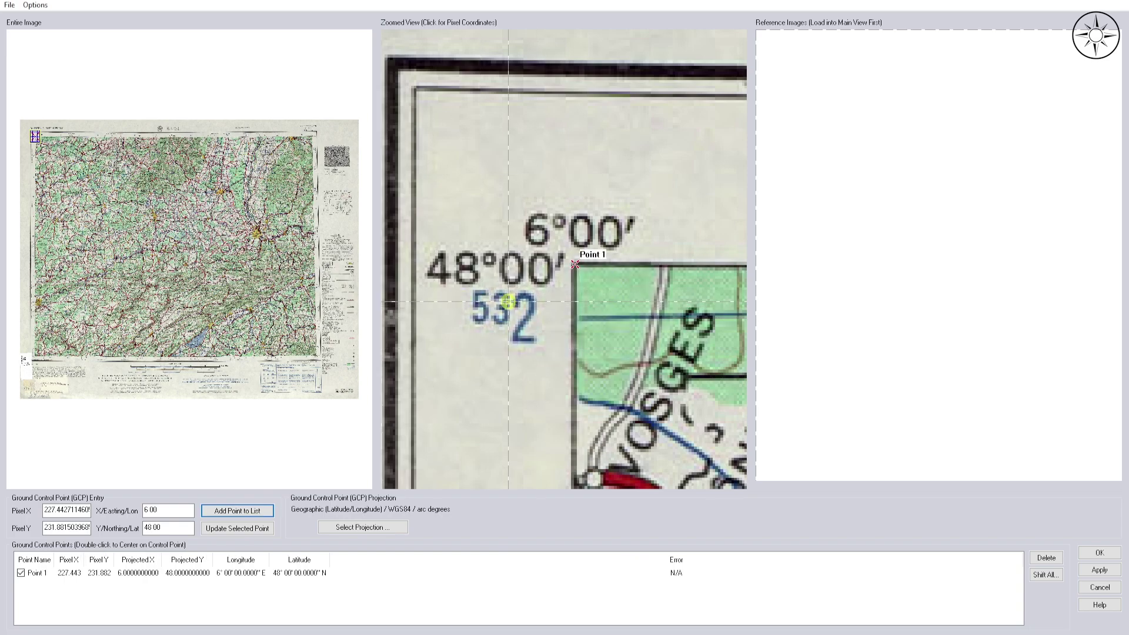
# Add Point 2 at the top-right neatline corner with longitude 8.00 and latitude 48.00
pyautogui.scroll(-2, 511, 281)
pyautogui.scroll(-3, 505, 277)
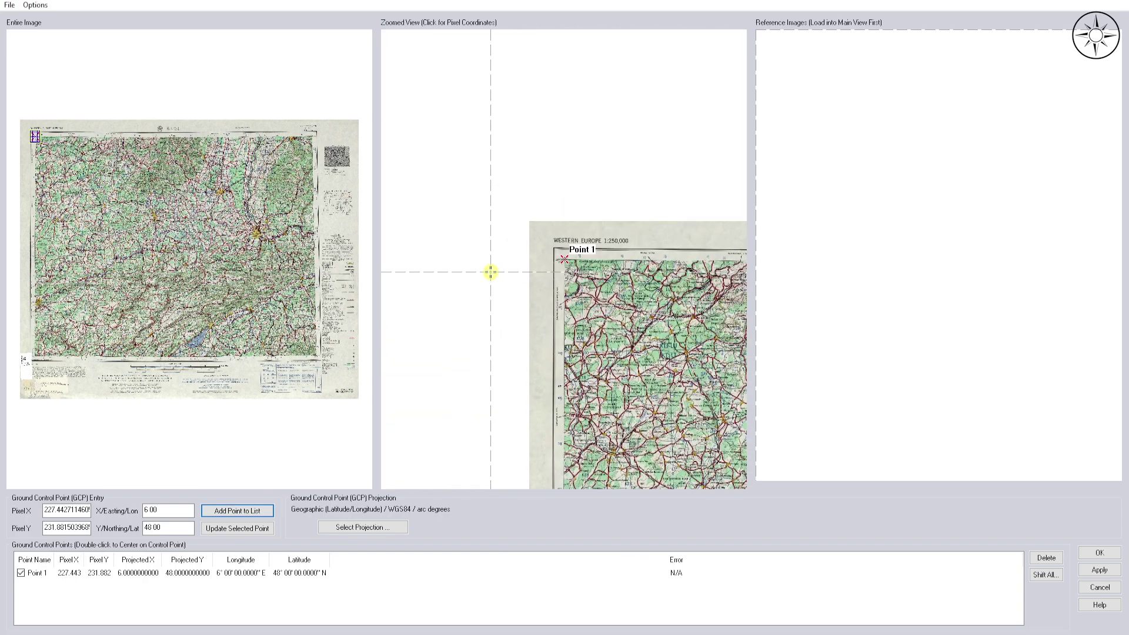
pyautogui.scroll(-2, 619, 304)
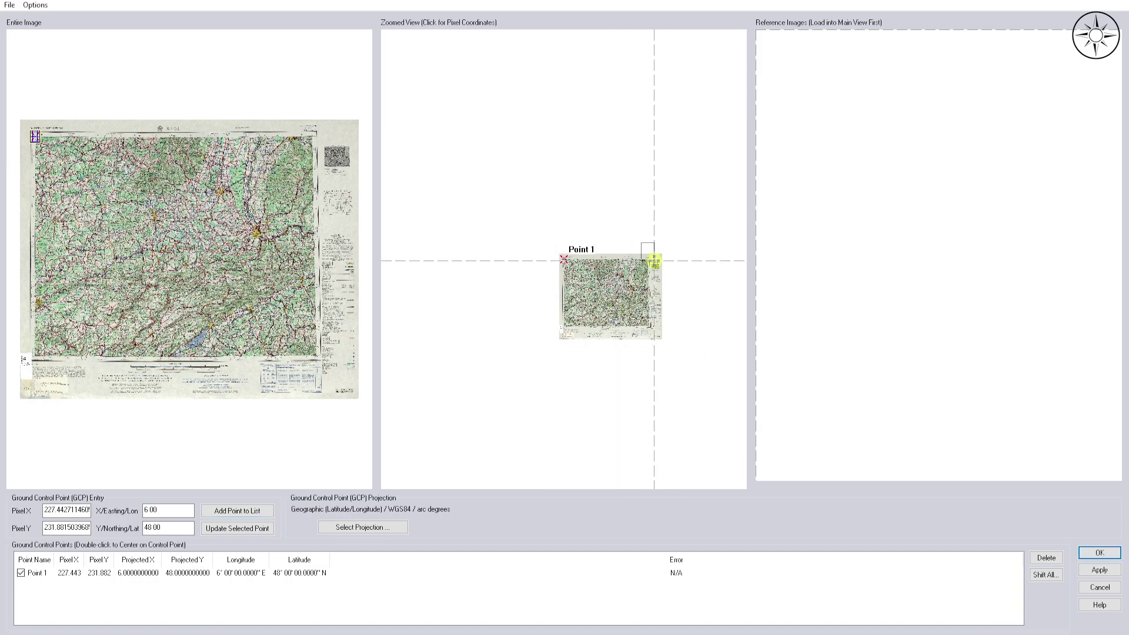
pyautogui.scroll(3, 661, 271)
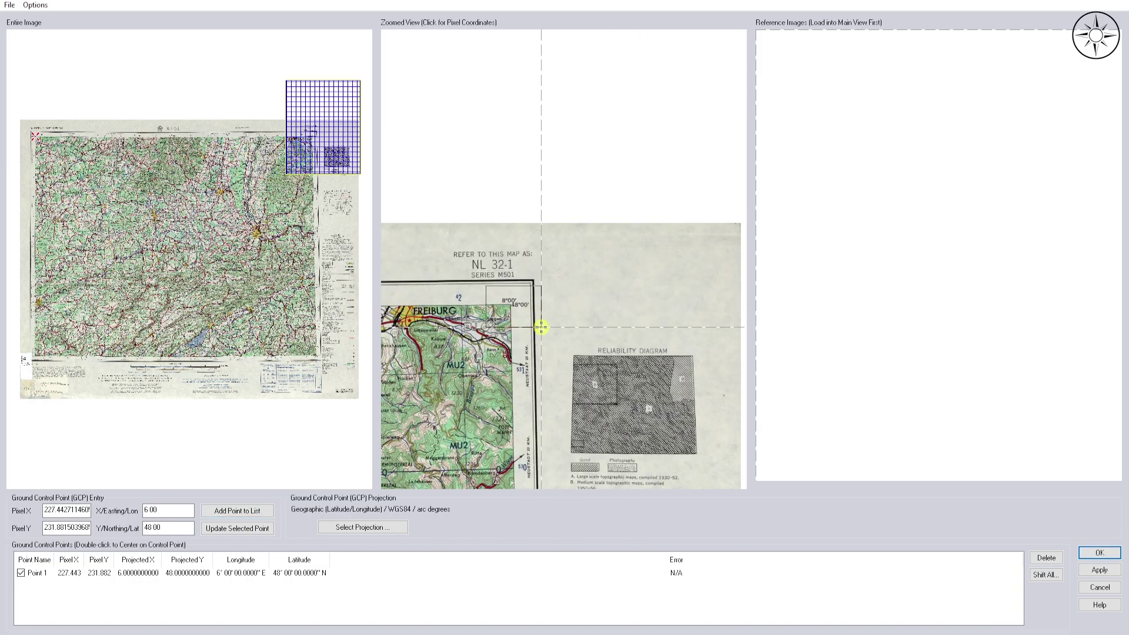
pyautogui.scroll(2, 542, 328)
pyautogui.moveTo(465, 176); pyautogui.dragTo(690, 296)
pyautogui.click(504, 263)
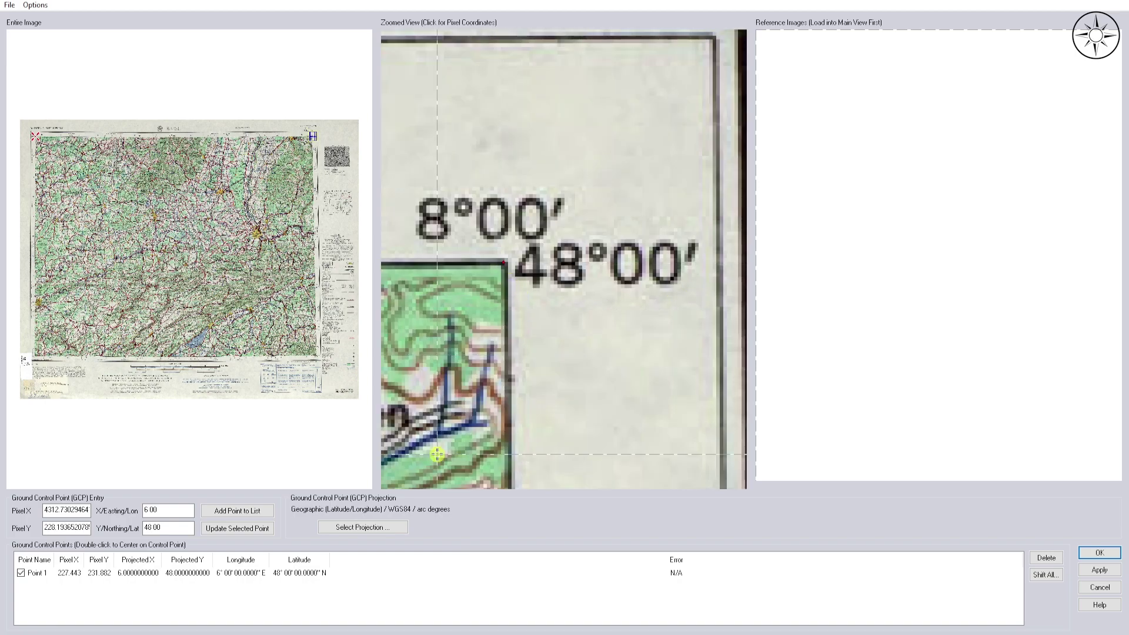
pyautogui.doubleClick(167, 510)
pyautogui.write('8 00')
pyautogui.click(234, 515)
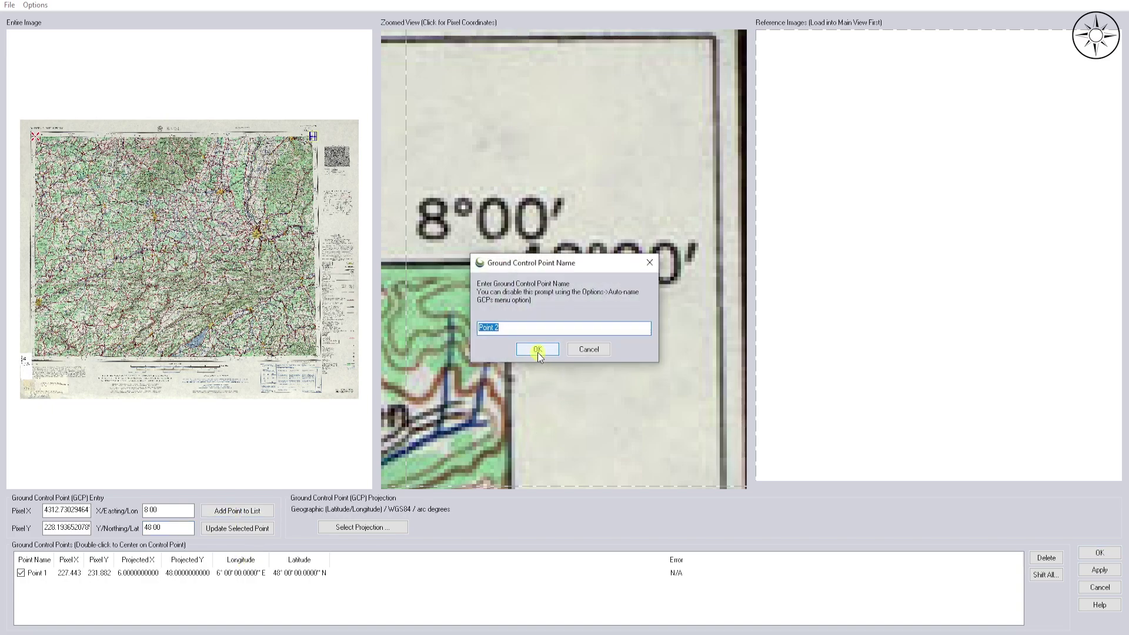
pyautogui.click(537, 350)
# Zoom in on the bottom-right corner and mark its neatline corner
pyautogui.scroll(2, 595, 289)
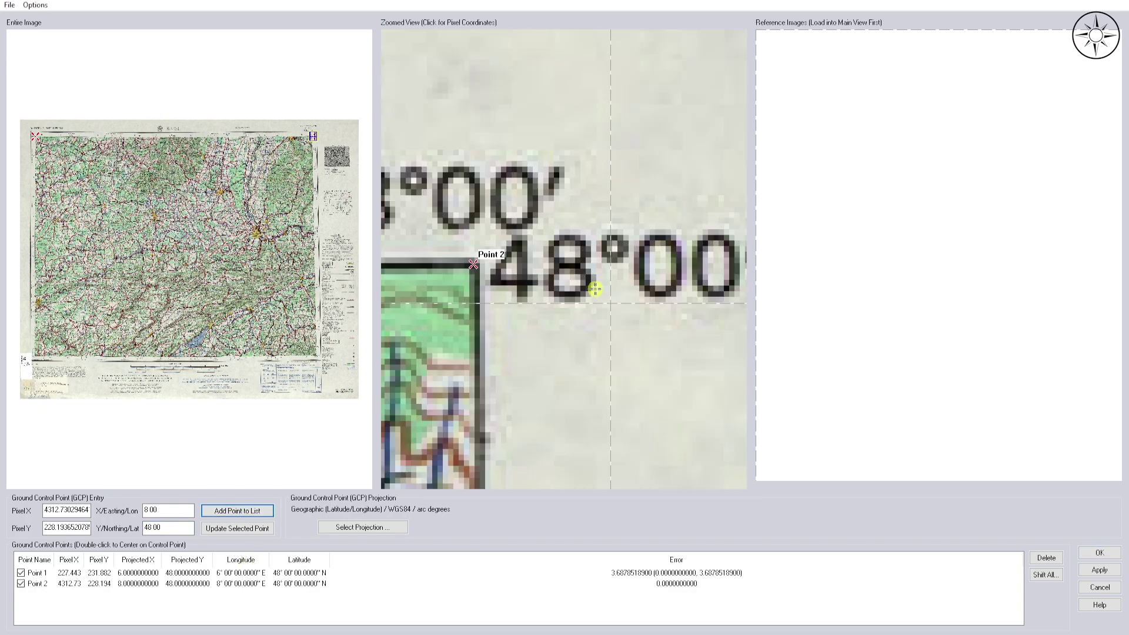
pyautogui.scroll(-5, 595, 289)
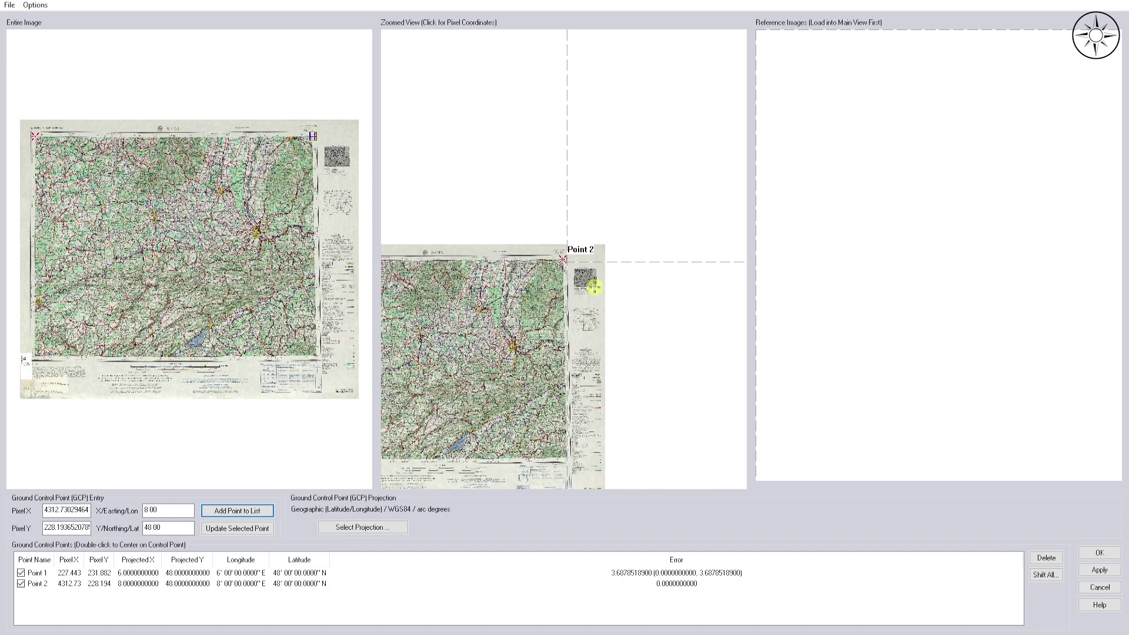
pyautogui.scroll(-1, 595, 287)
pyautogui.scroll(6, 588, 414)
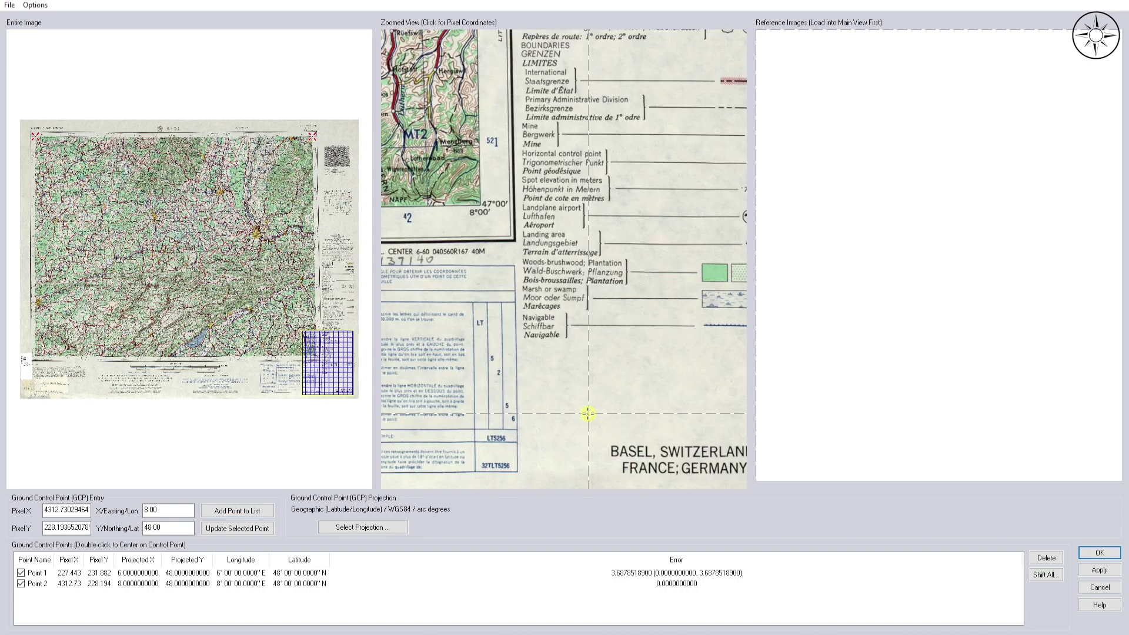
pyautogui.moveTo(453, 192); pyautogui.dragTo(519, 233)
pyautogui.moveTo(532, 152); pyautogui.dragTo(735, 294)
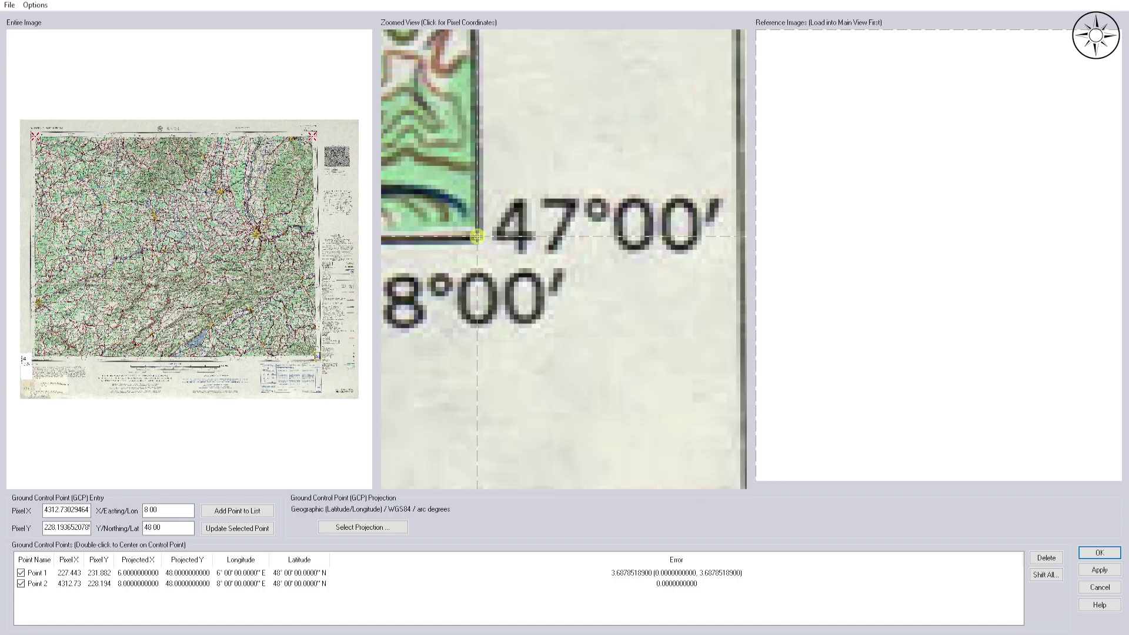
pyautogui.click(477, 237)
# Set latitude 47.00 with longitude 8.00 and save it as Point 3
pyautogui.click(166, 510)
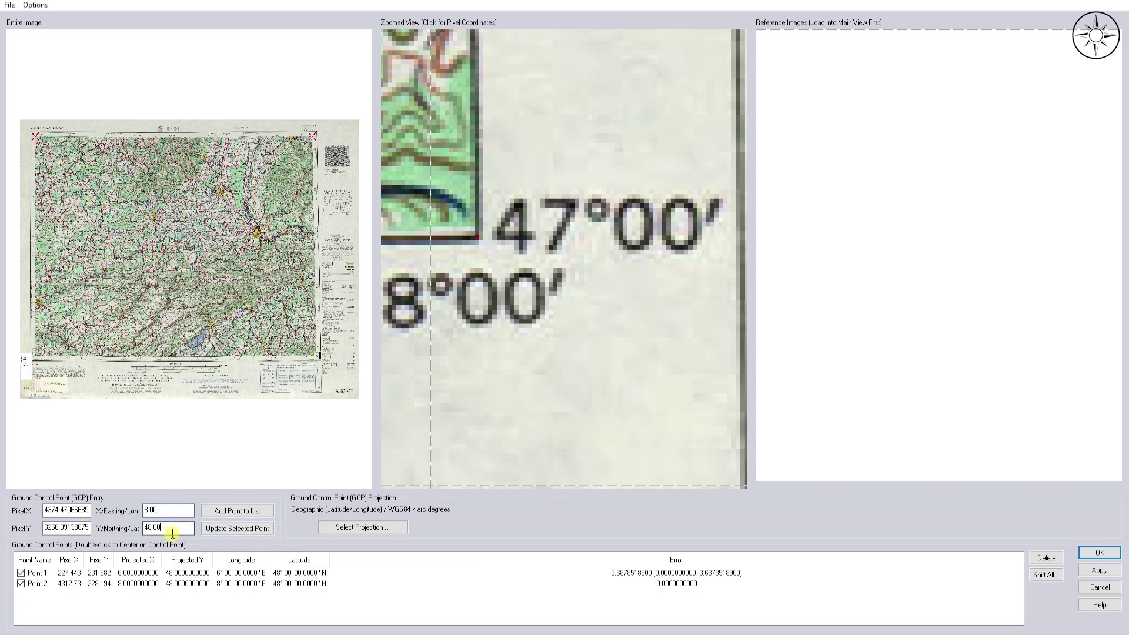
pyautogui.moveTo(187, 527); pyautogui.dragTo(135, 531)
pyautogui.write('47 00')
pyautogui.click(238, 511)
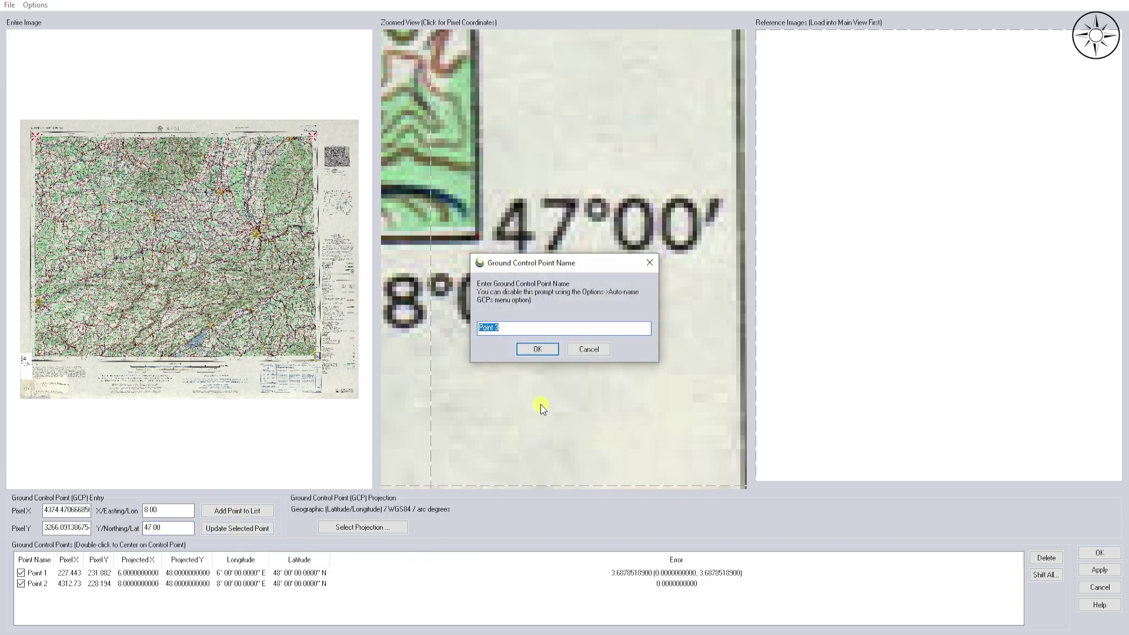
pyautogui.click(537, 350)
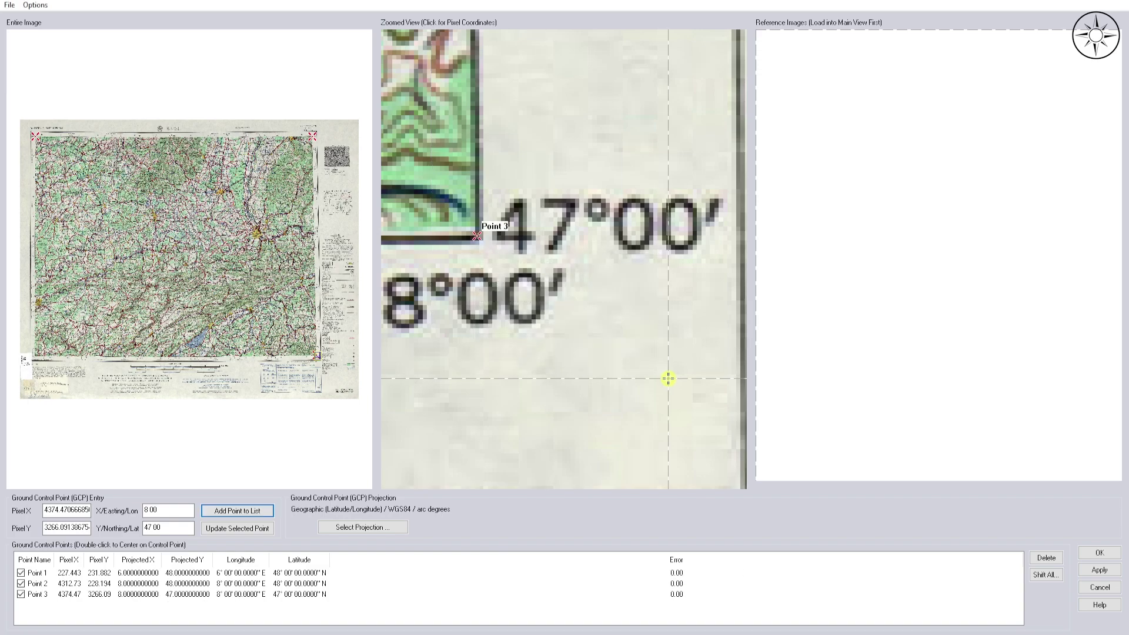
pyautogui.scroll(2, 668, 378)
pyautogui.scroll(-3, 668, 380)
pyautogui.scroll(-3, 667, 378)
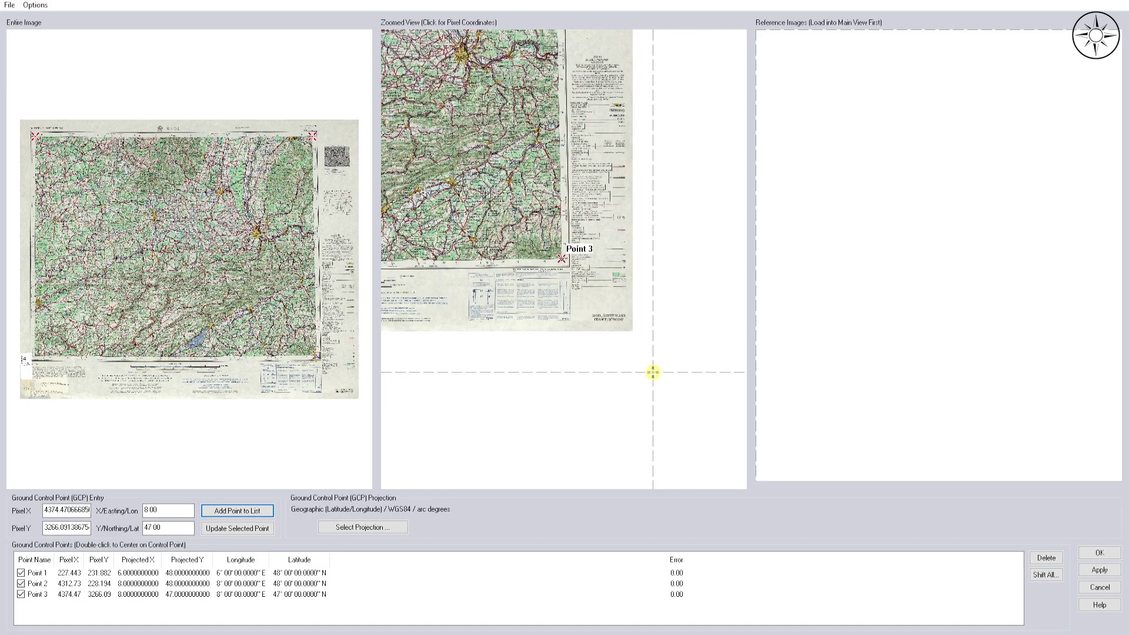
# Zoom in on the lower-left corner and mark its neatline corner
pyautogui.click(36, 356)
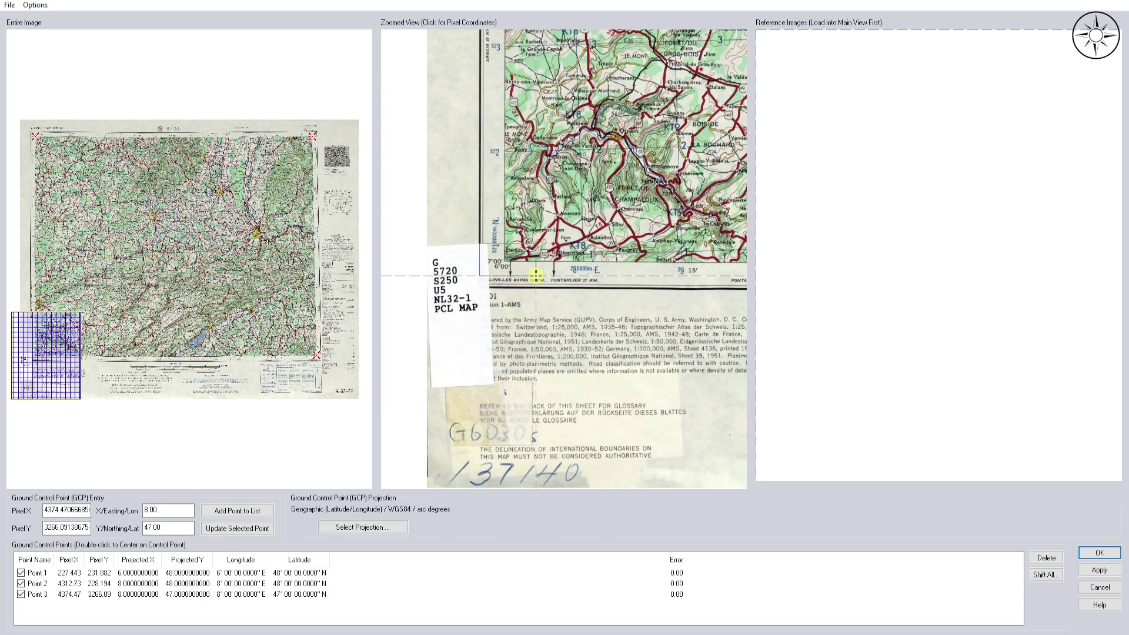
pyautogui.scroll(3, 492, 260)
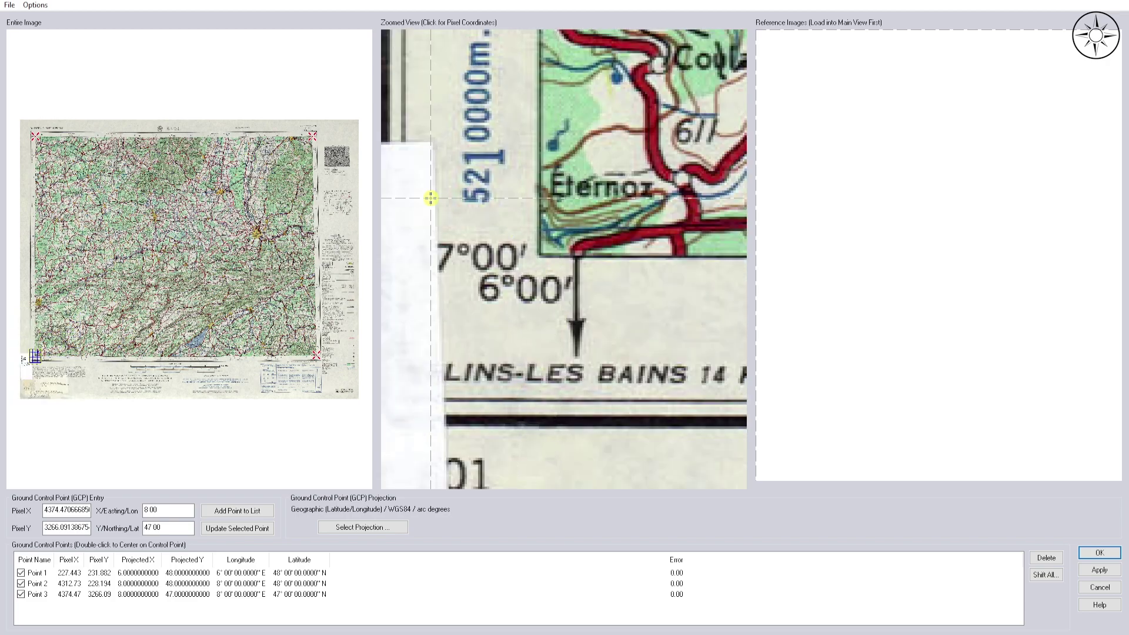
pyautogui.moveTo(424, 202); pyautogui.dragTo(619, 324)
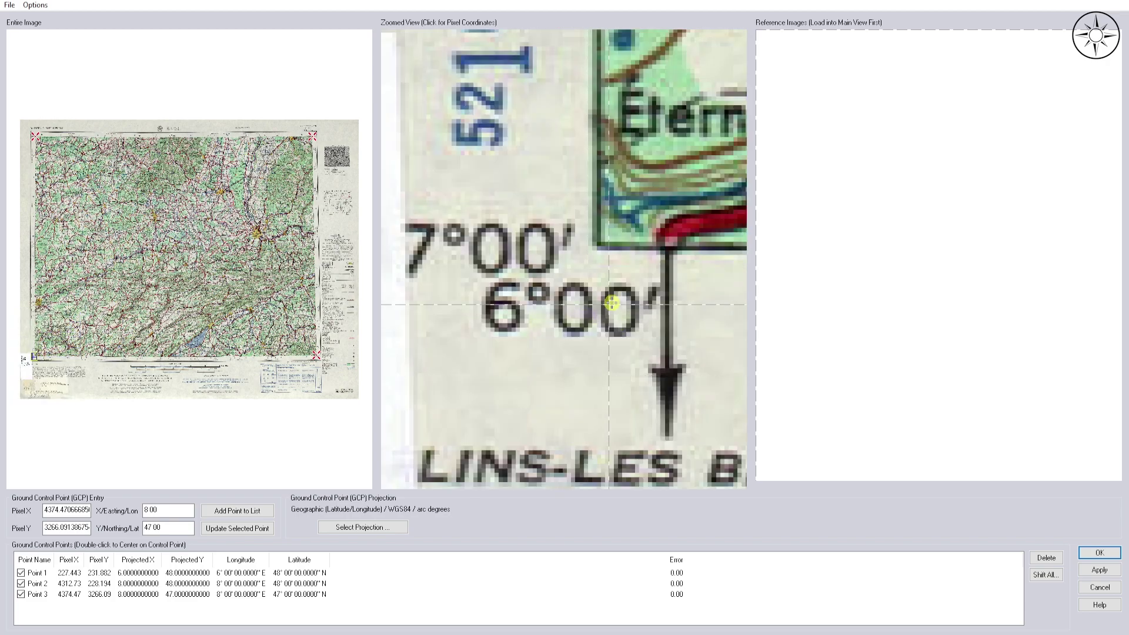
pyautogui.click(598, 243)
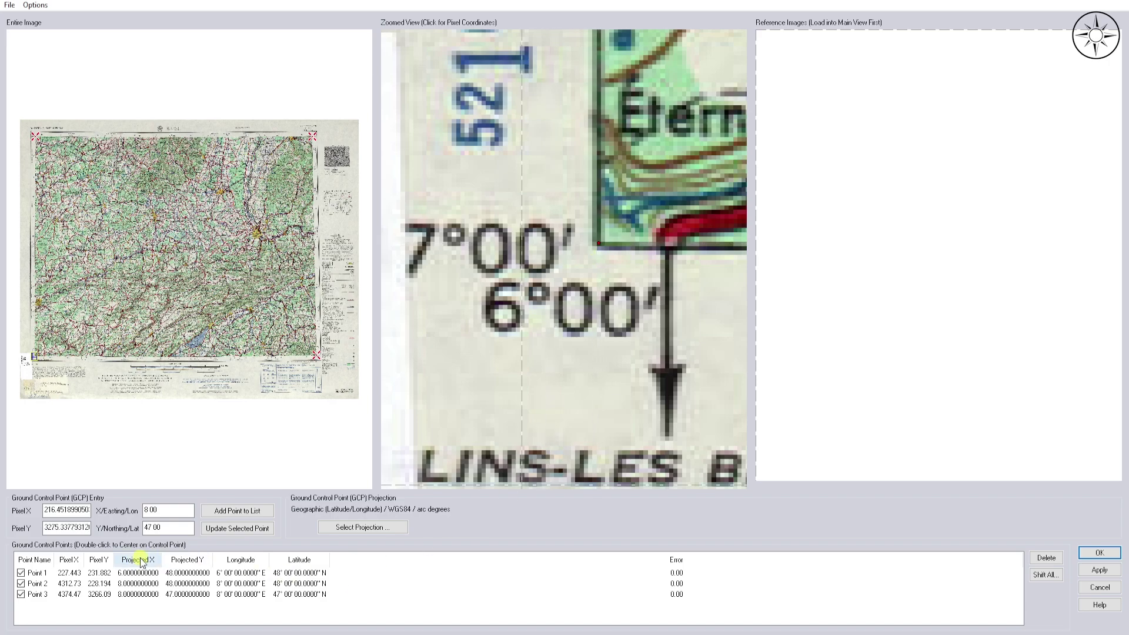
# Set longitude 6.00 with latitude 47.00 and save it as Point 4
pyautogui.click(169, 512)
pyautogui.doubleClick(154, 511)
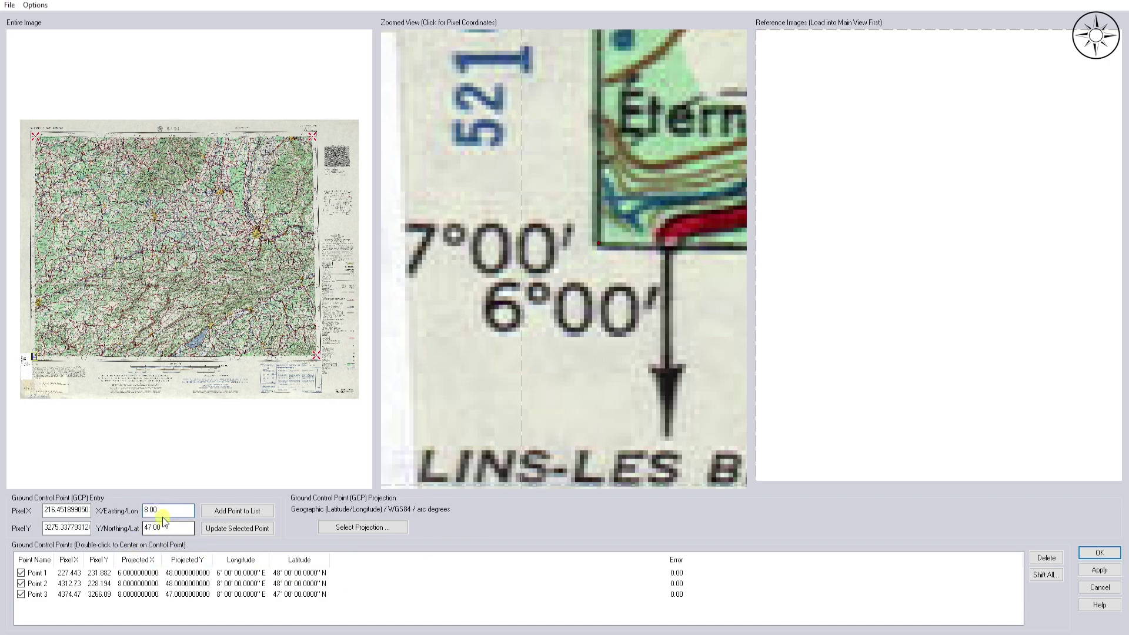
pyautogui.write('6.00')
pyautogui.scroll(1, 605, 353)
pyautogui.scroll(-2, 607, 290)
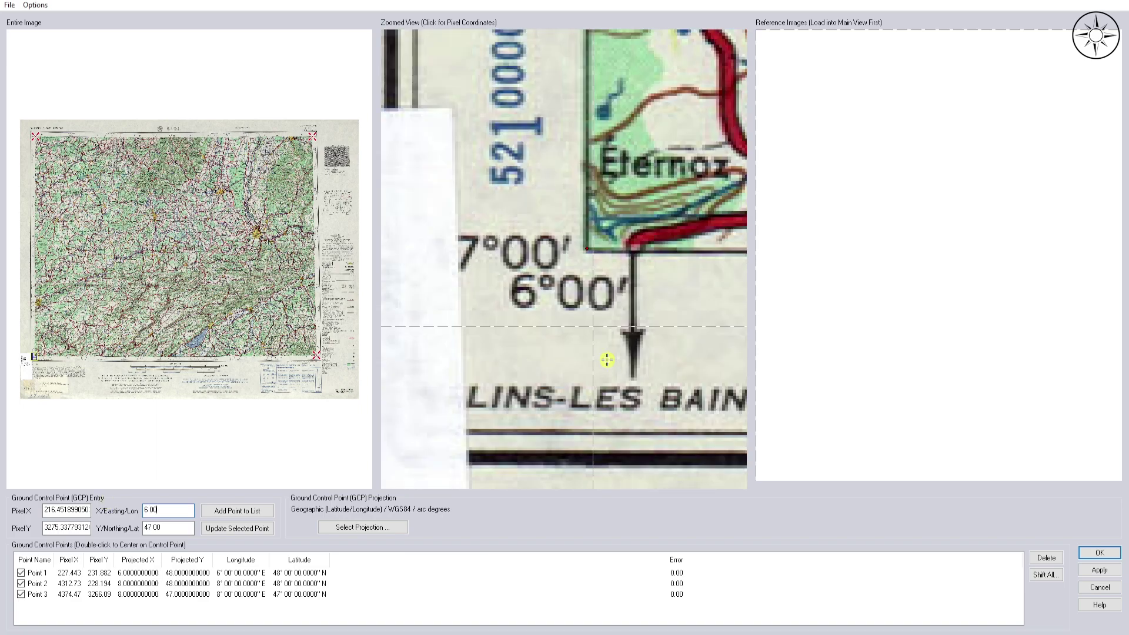
pyautogui.click(166, 532)
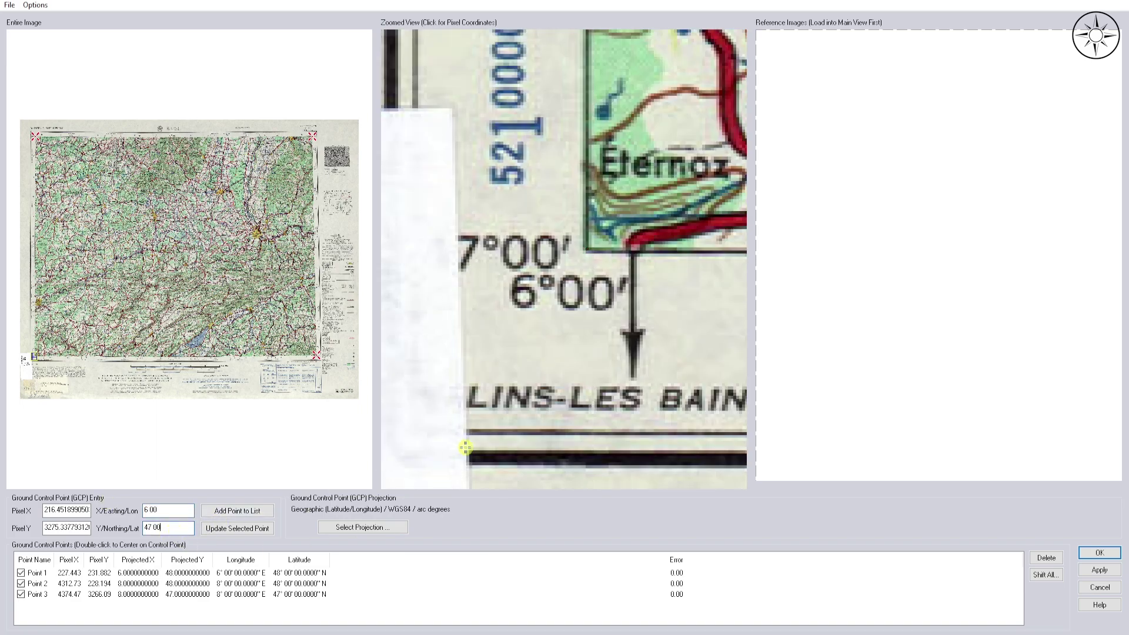
pyautogui.scroll(-3, 582, 377)
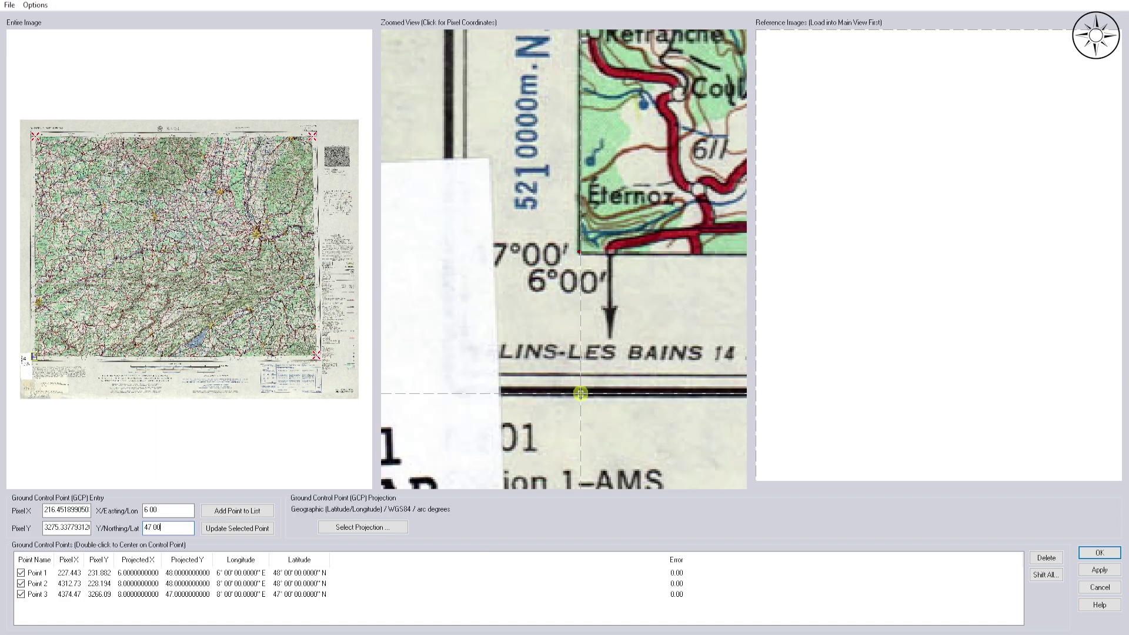
pyautogui.click(237, 514)
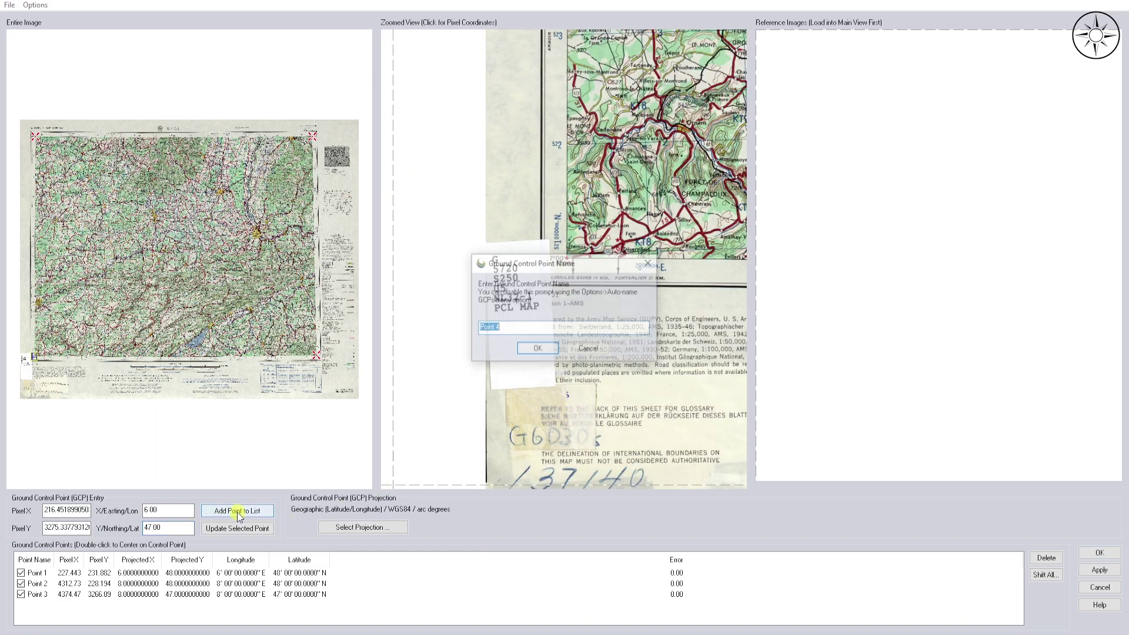
pyautogui.click(546, 350)
pyautogui.scroll(-4, 432, 380)
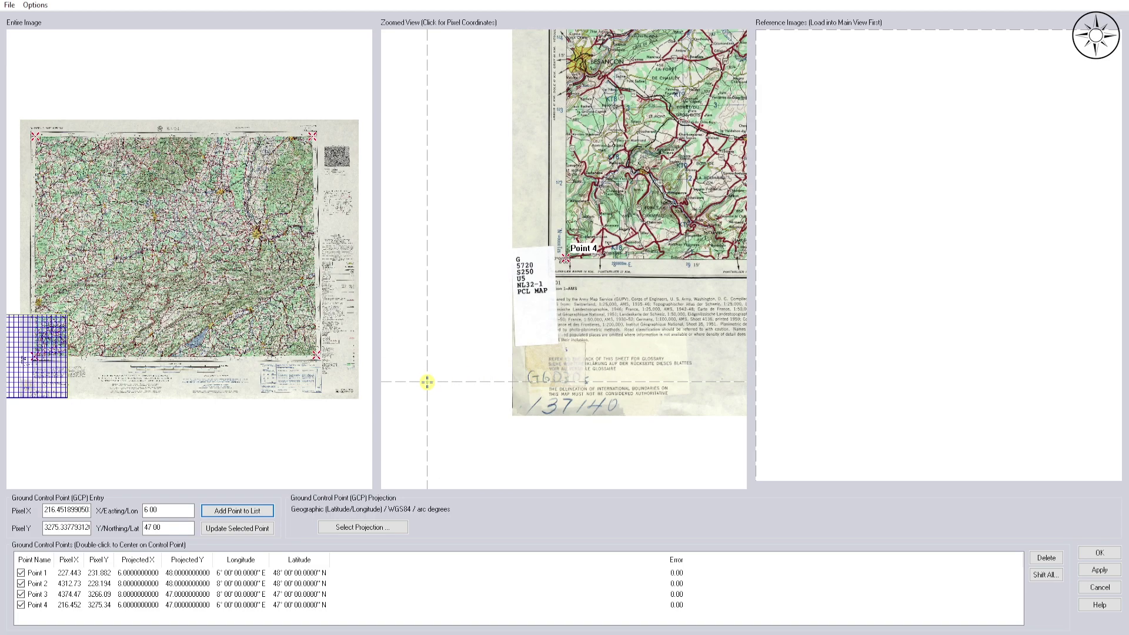
# Apply the four control points, close the GCP dialog and dismiss the tip
pyautogui.scroll(-2, 430, 383)
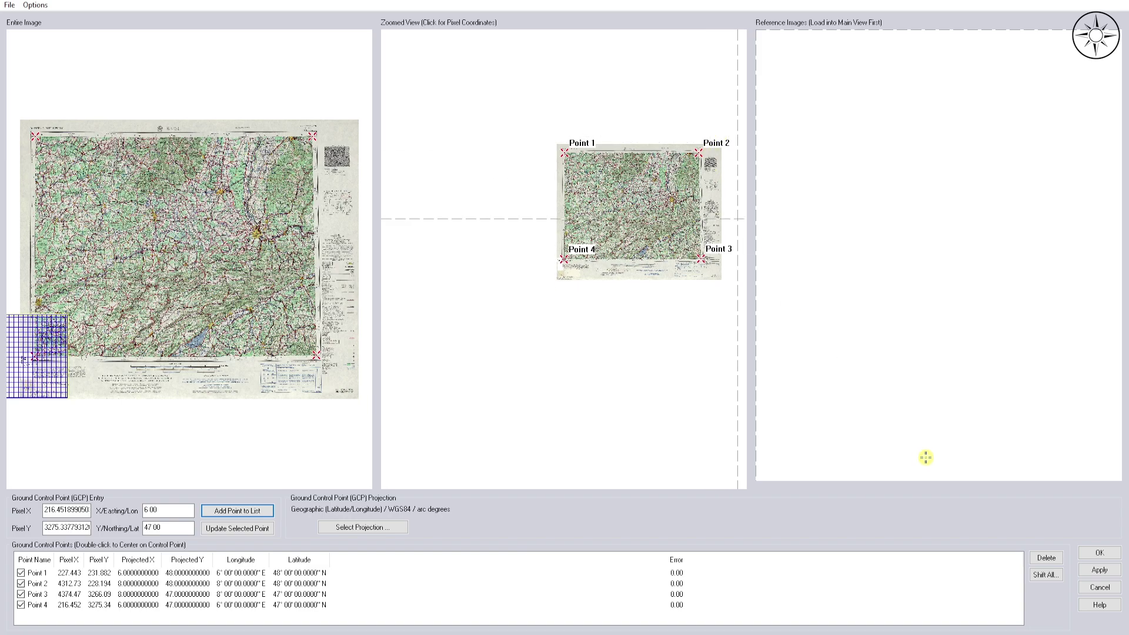
pyautogui.click(1114, 573)
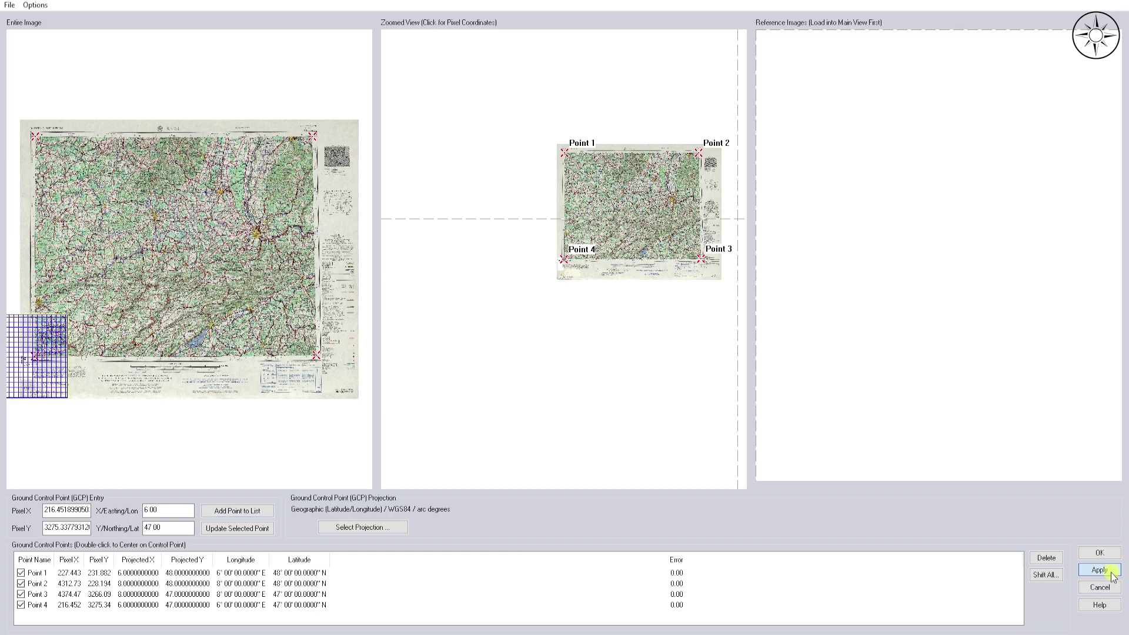
pyautogui.click(1102, 553)
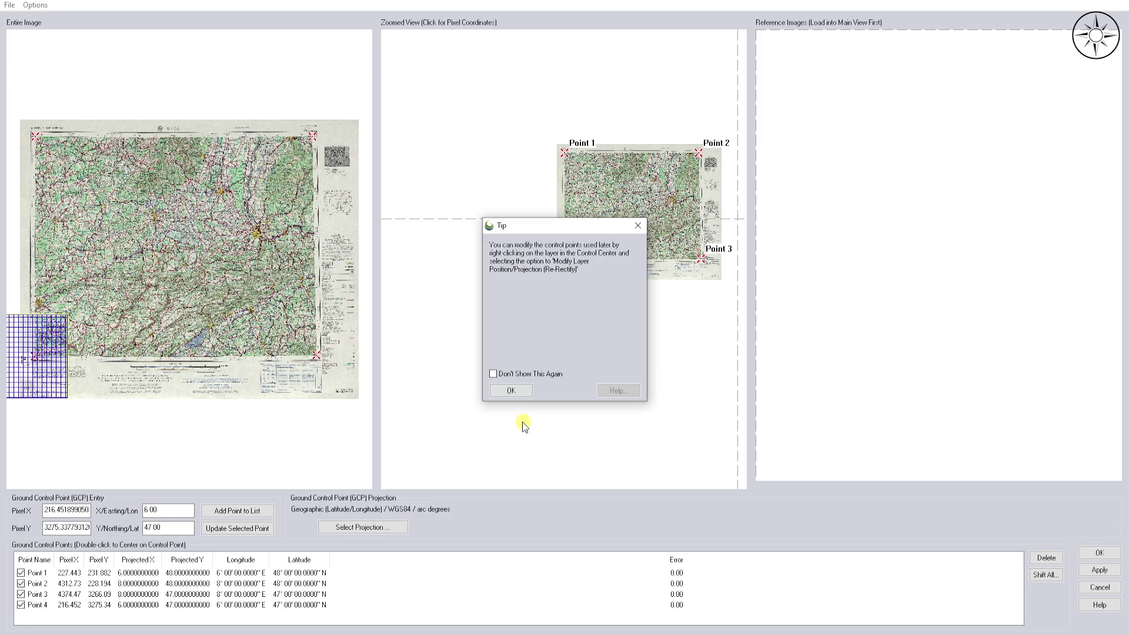
pyautogui.click(510, 391)
pyautogui.scroll(-1, 604, 351)
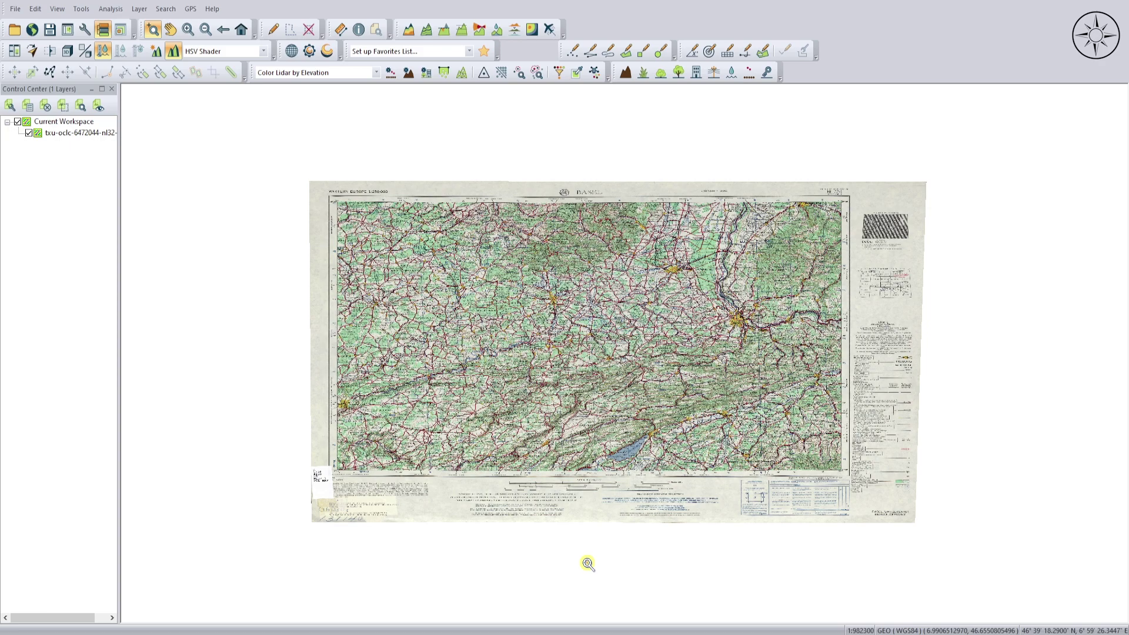
# Bring up the Export submenu under the File menu
pyautogui.click(15, 9)
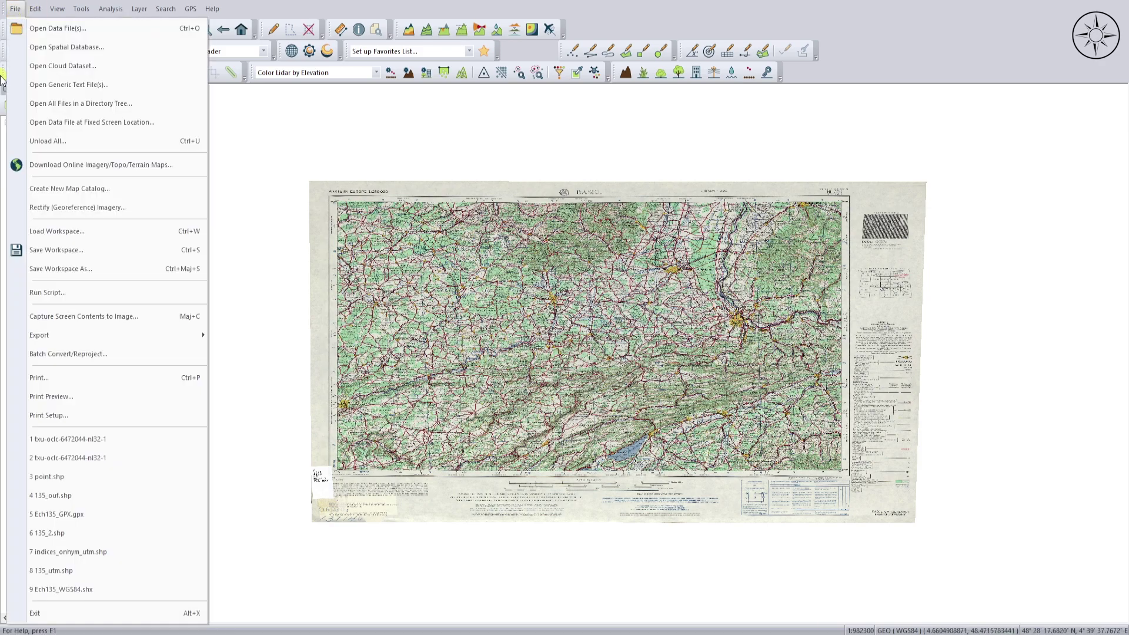
pyautogui.moveTo(71, 334)
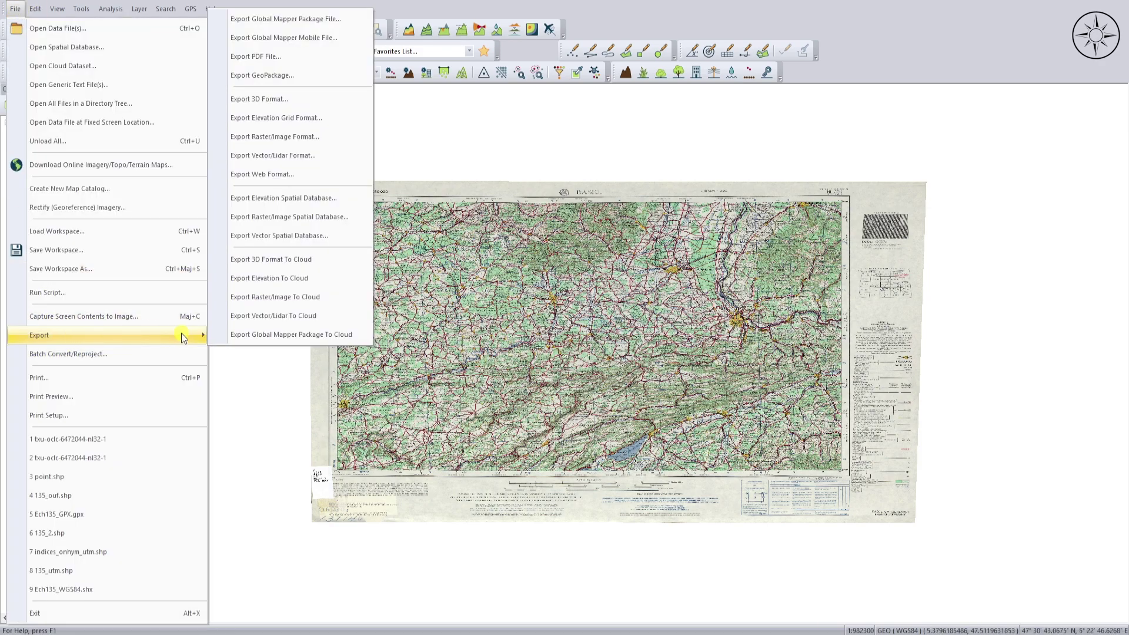
# Export the rectified map as a GeoTIFF with default settings named basel.tif
pyautogui.click(326, 140)
pyautogui.click(594, 331)
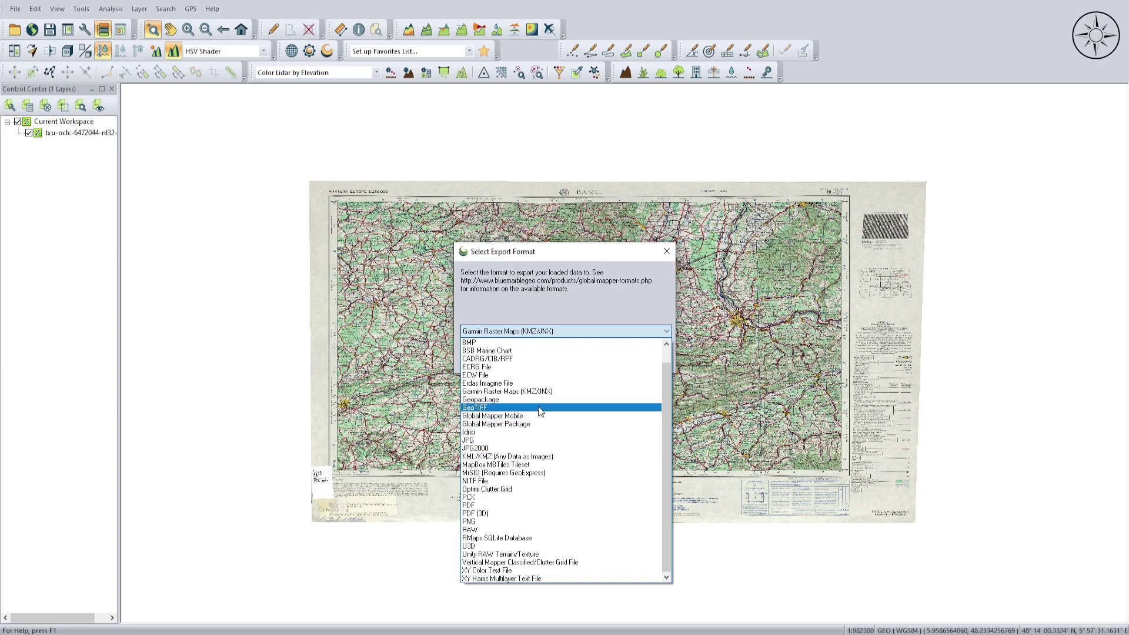
pyautogui.click(560, 406)
pyautogui.click(541, 364)
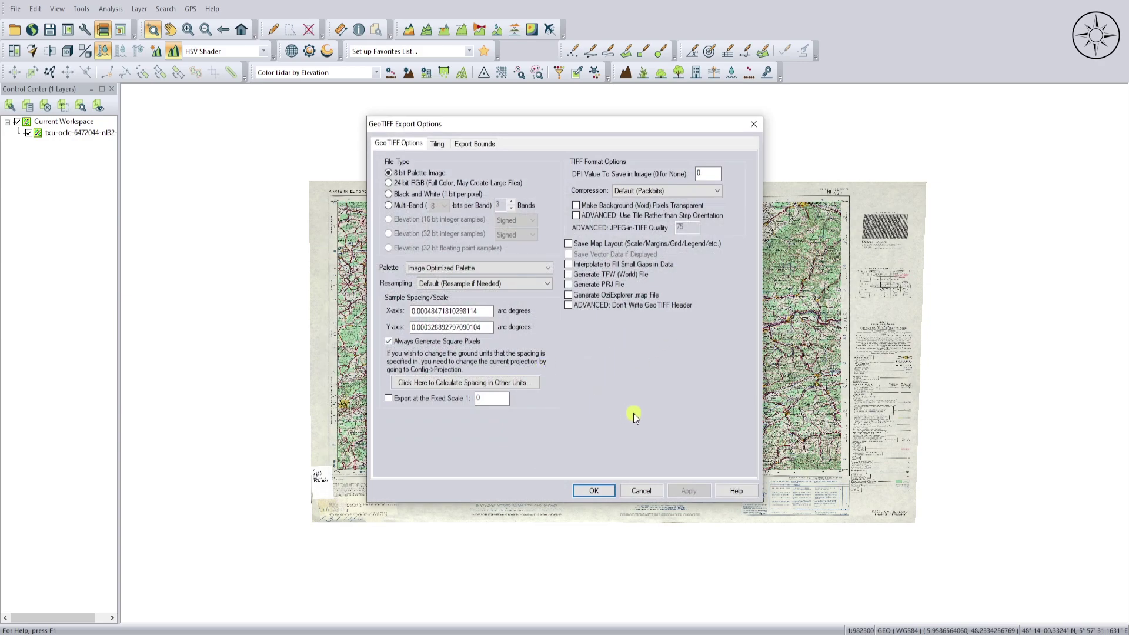
pyautogui.click(590, 492)
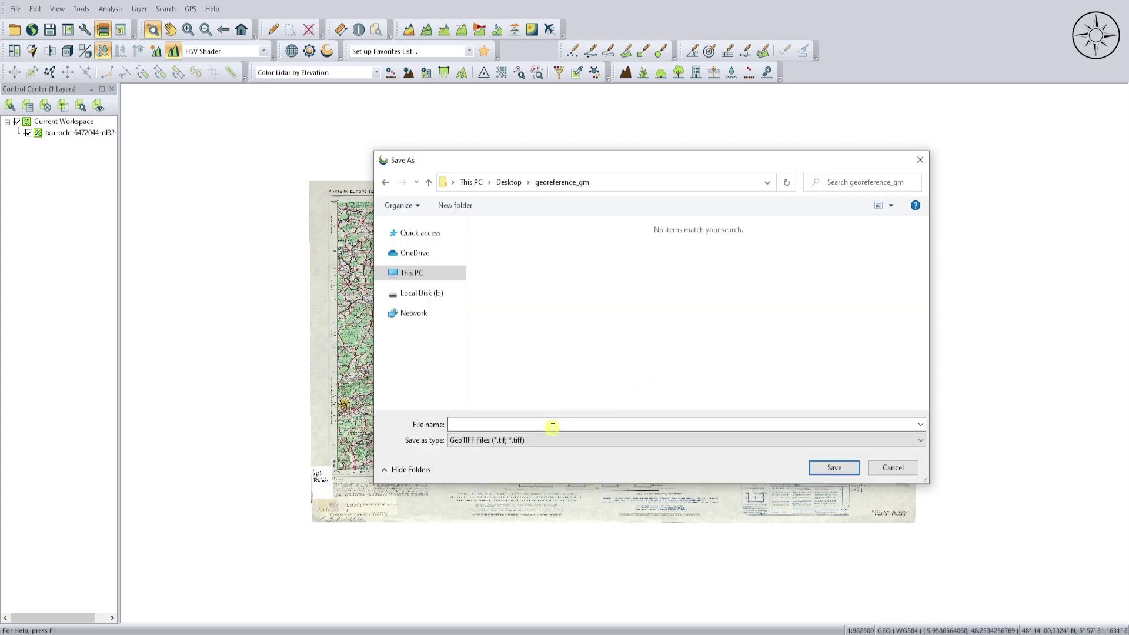
pyautogui.click(553, 428)
pyautogui.write('basel.tif')
pyautogui.click(838, 468)
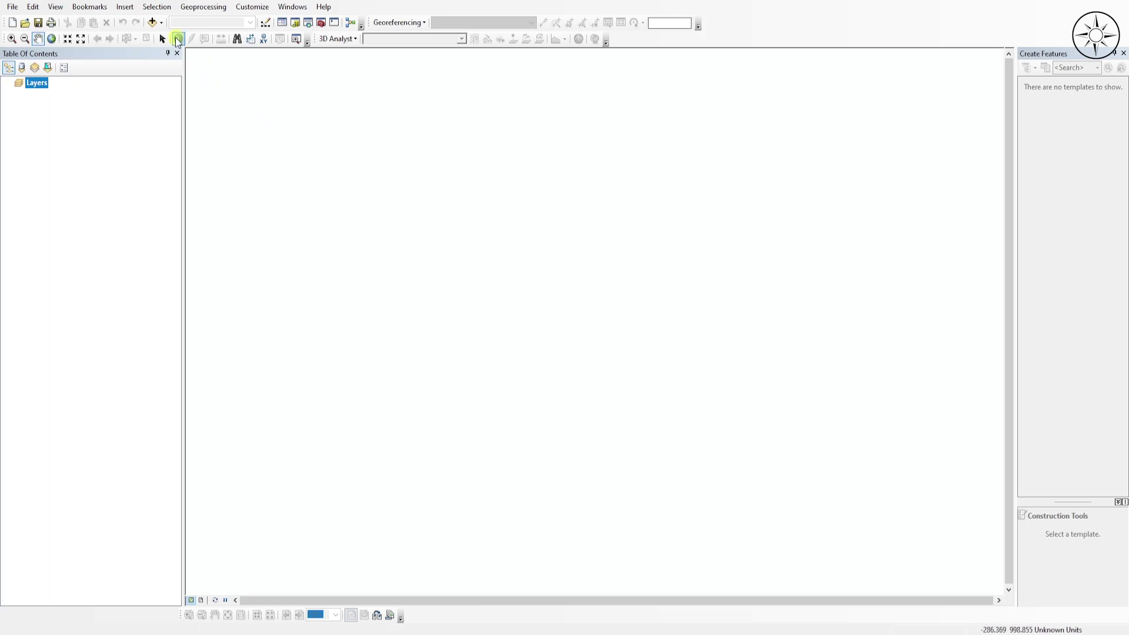
# Add map_gm.tif to ArcMap, building pyramids, and zoom to the Basel sheet
pyautogui.click(155, 23)
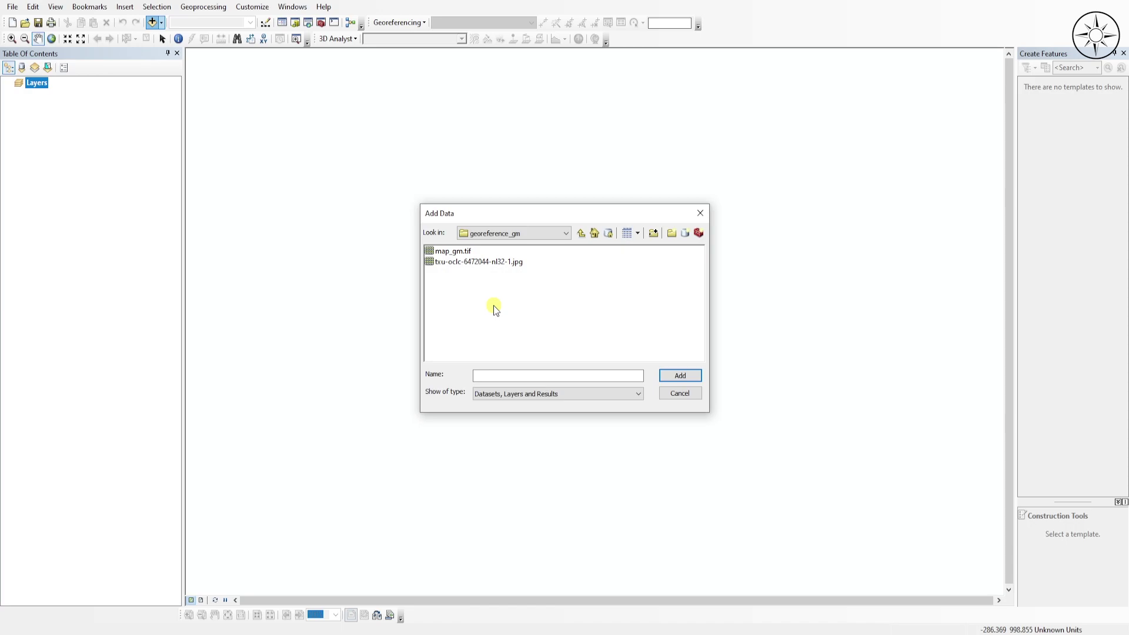
pyautogui.click(453, 251)
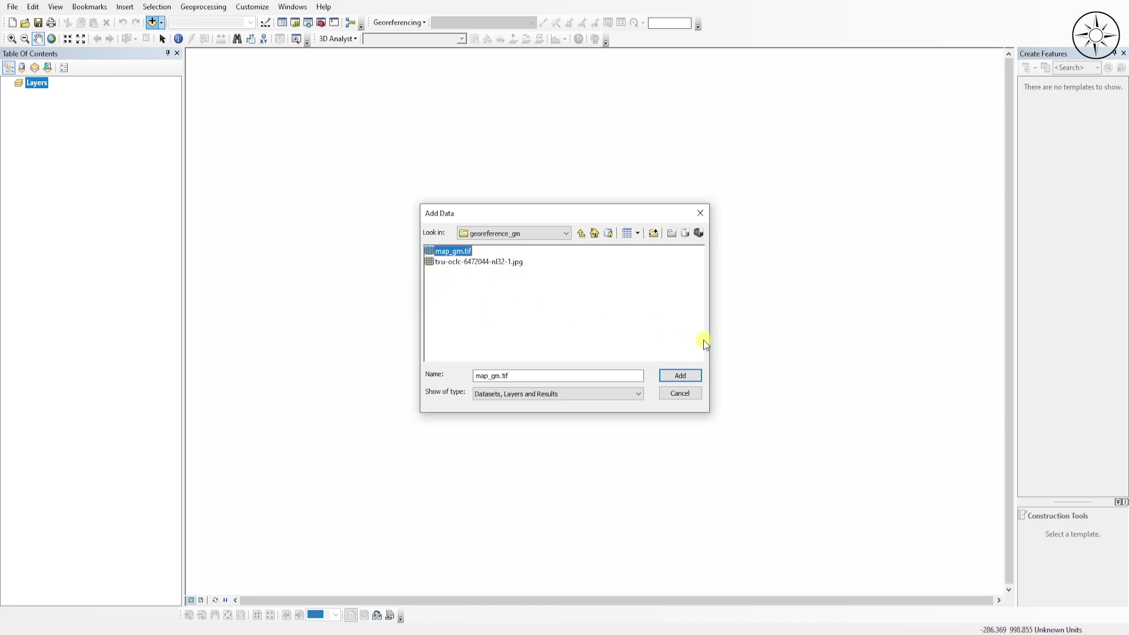
pyautogui.click(685, 379)
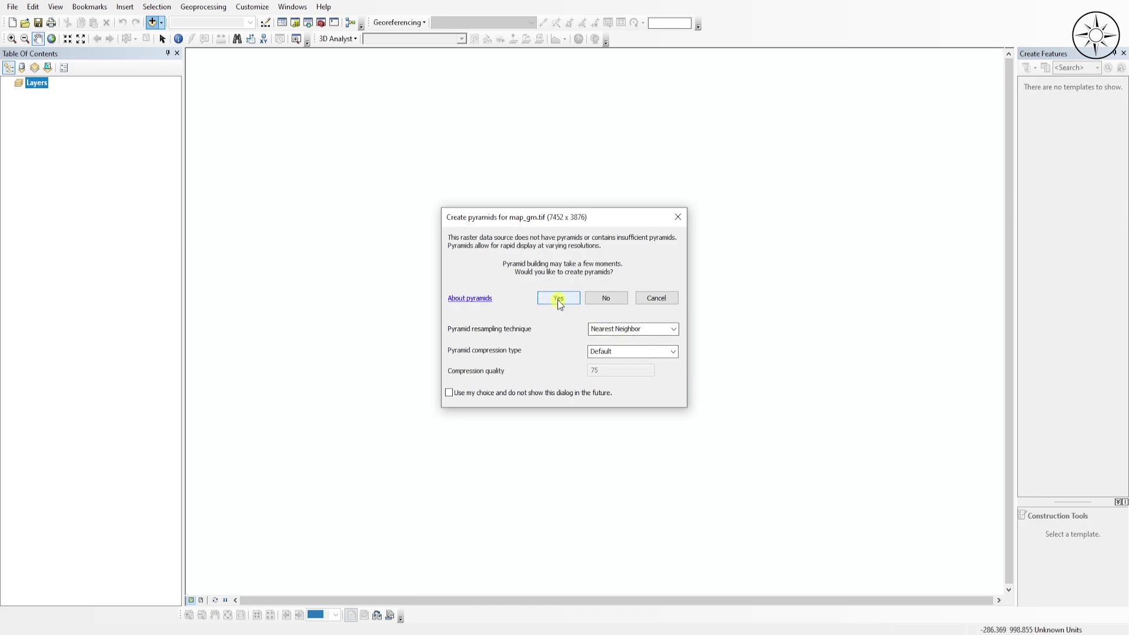
pyautogui.click(559, 299)
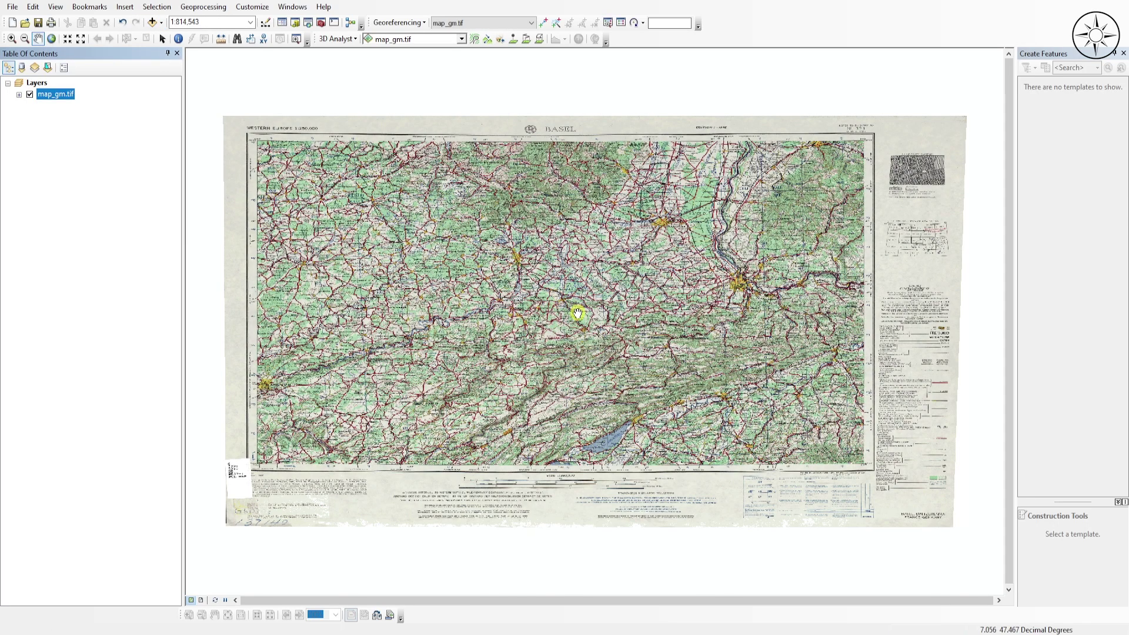
pyautogui.scroll(-3, 578, 313)
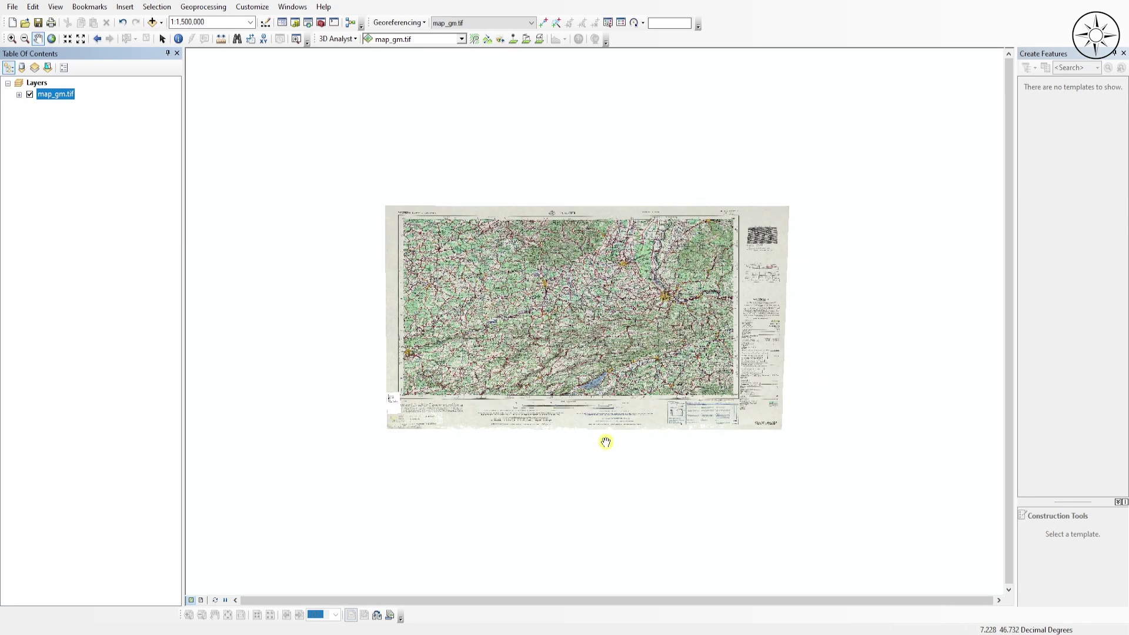
pyautogui.scroll(1, 605, 441)
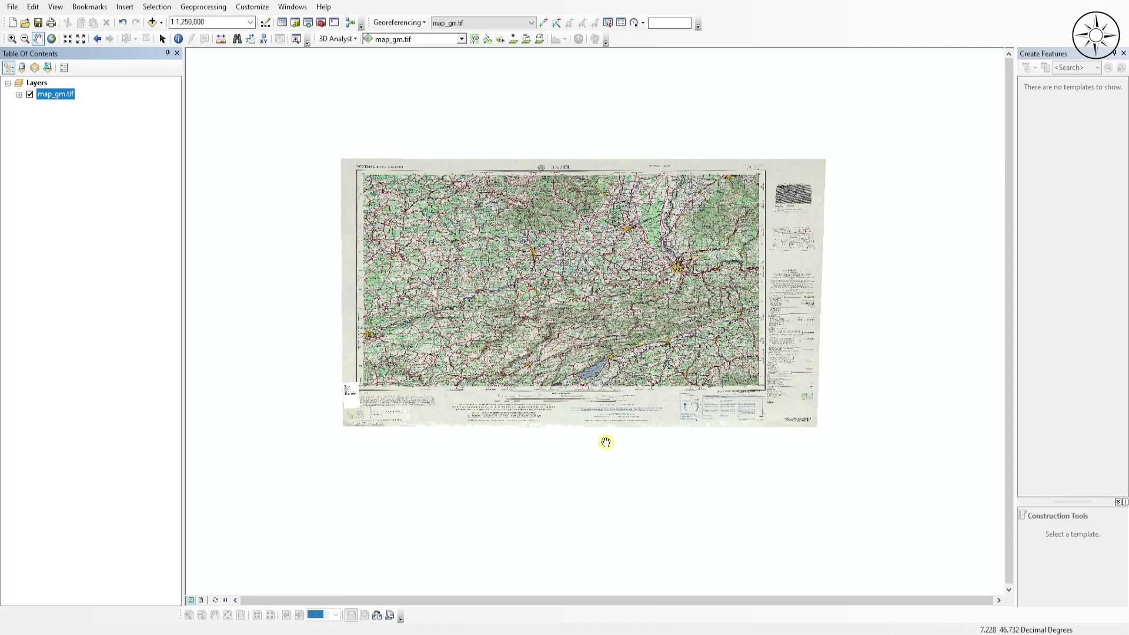